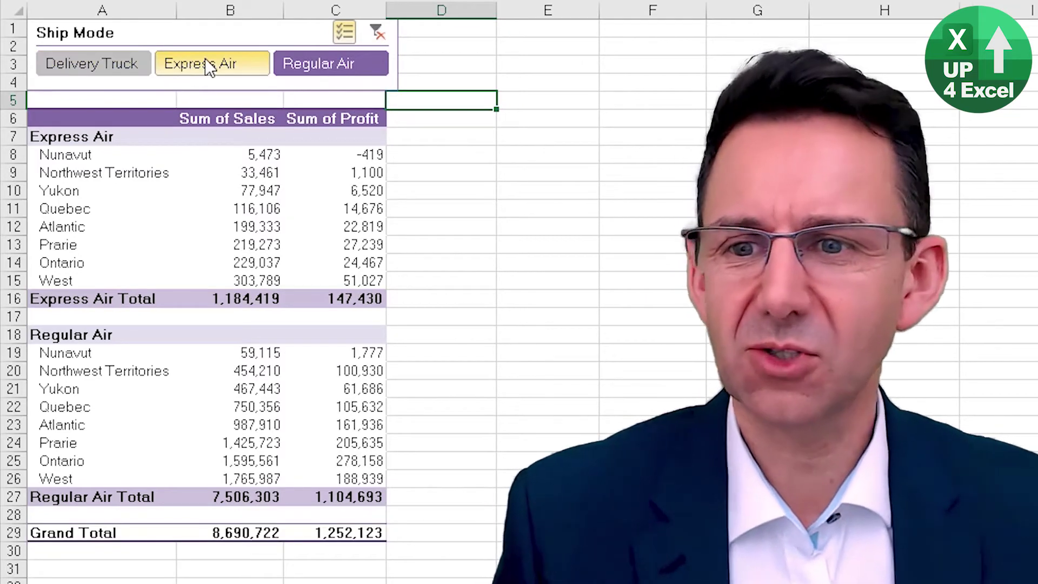
- Toggle ship modes in the finished slicer, ending with Delivery Truck and Express Air shown
left_click(243, 65)
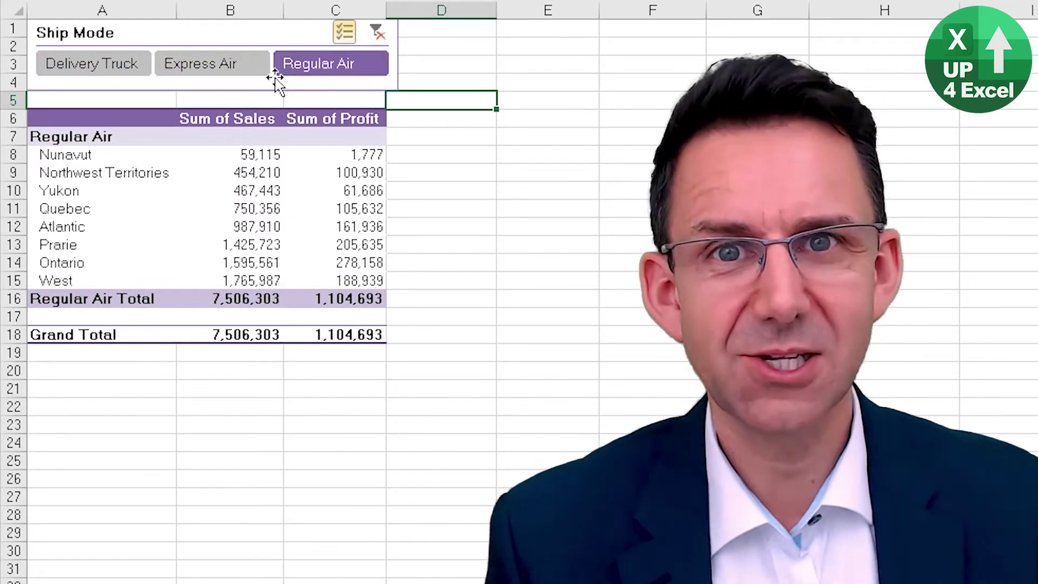
left_click(209, 61)
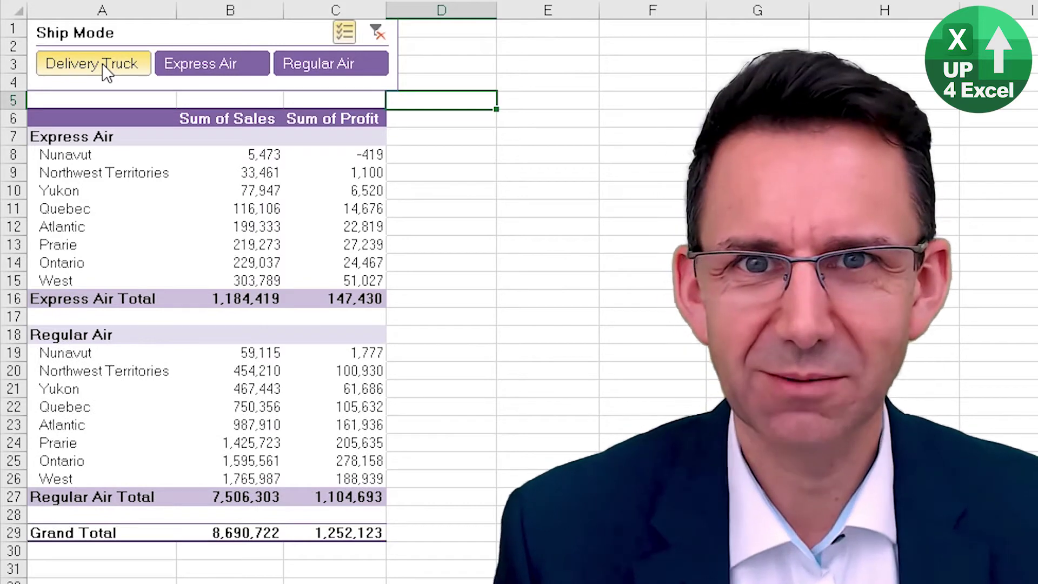
left_click(102, 64)
left_click(228, 65)
left_click(310, 63)
left_click(162, 65)
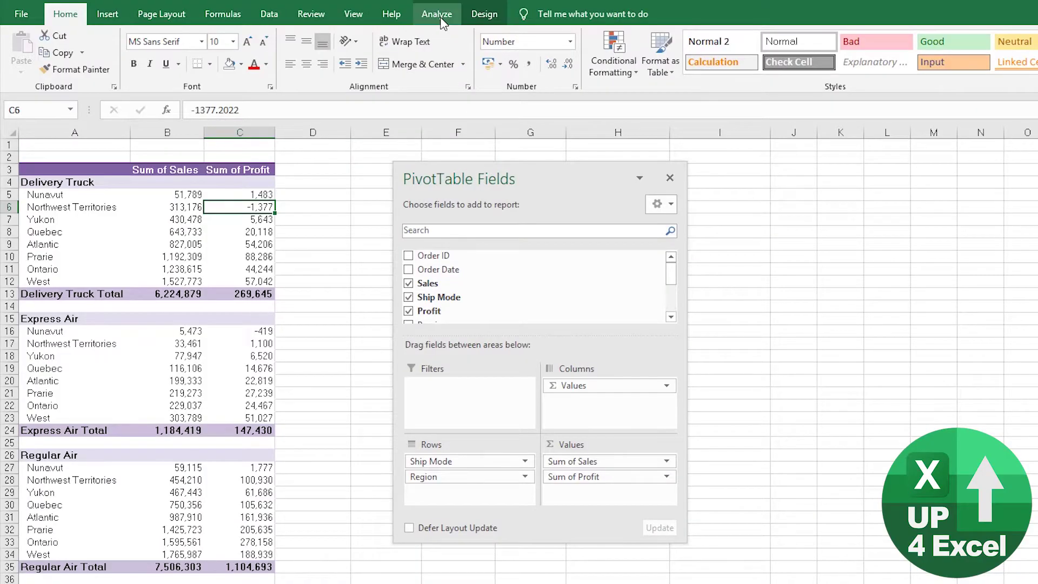
- Insert a slicer on the Ship Mode field from PivotTable Analyze
left_click(438, 15)
left_click(428, 51)
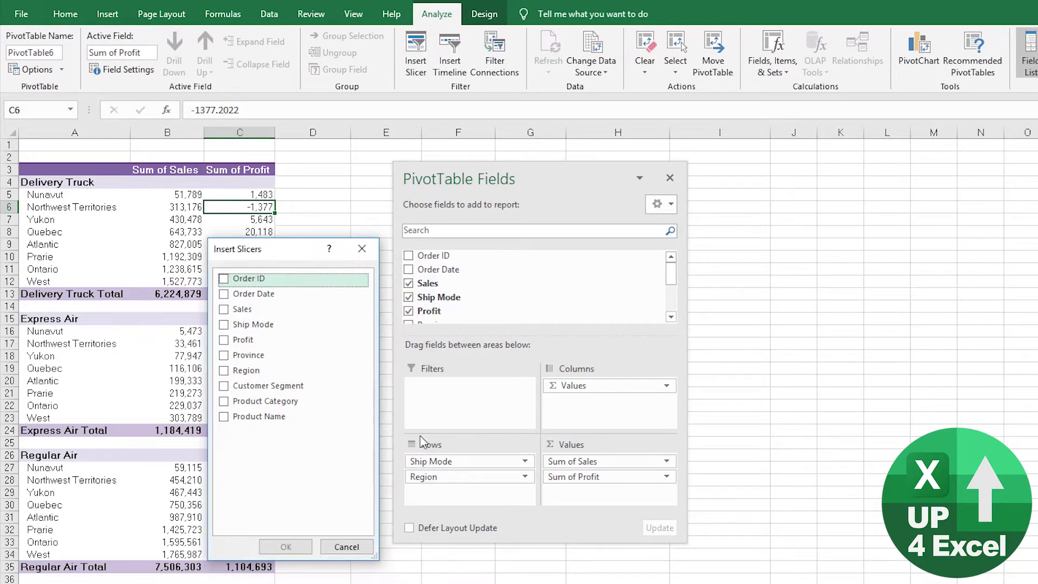
left_click(224, 325)
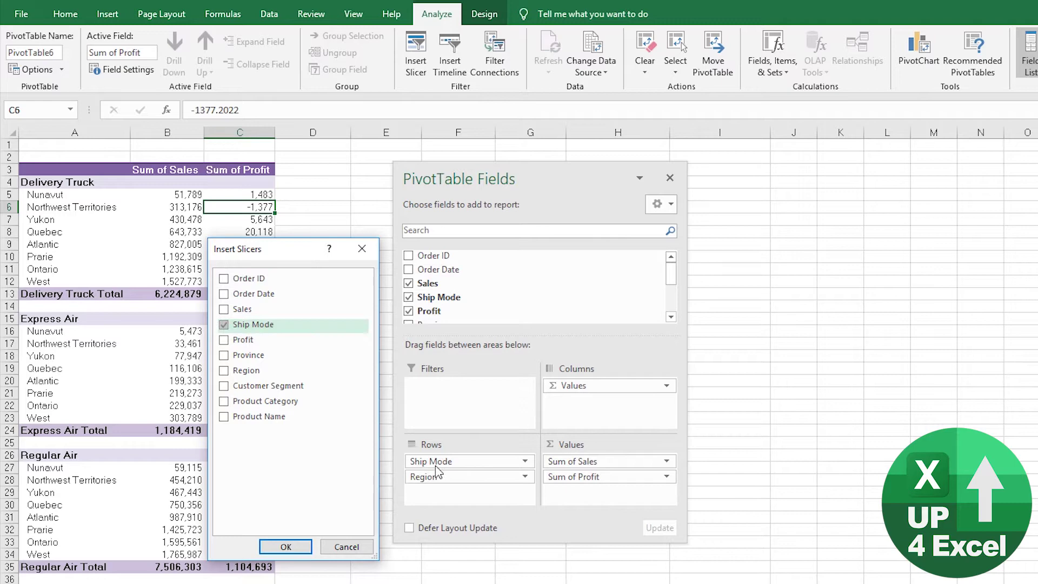
- Create the Ship Mode slicer, move it beside the PivotTable and filter to single ship modes
left_click(264, 549)
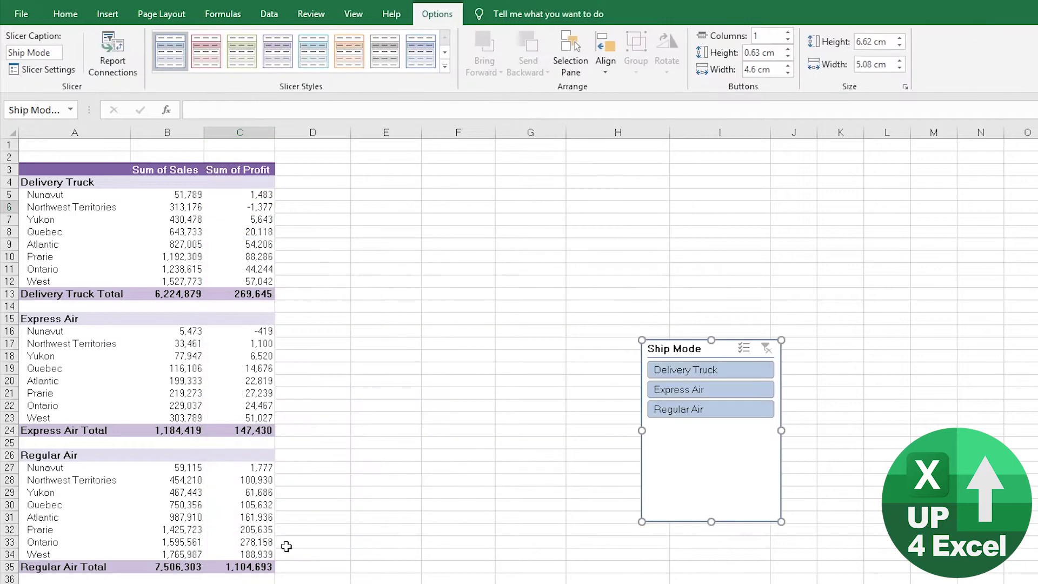
mouse_move(699, 464)
left_mouse_down()
mouse_move(423, 329)
mouse_move(366, 403)
mouse_move(374, 277)
mouse_move(375, 294)
left_mouse_up()
left_click(366, 247)
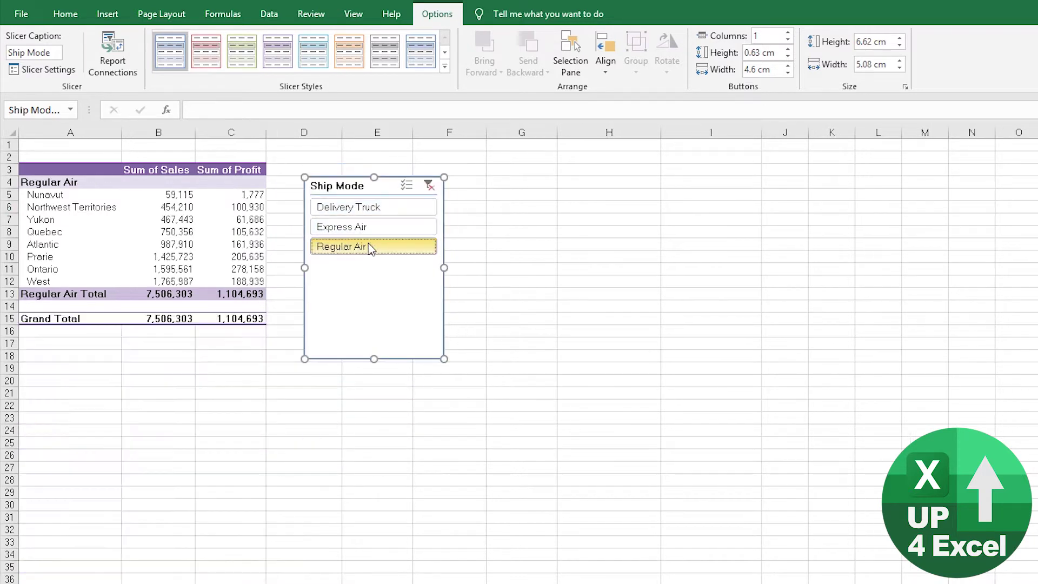
left_click(370, 226)
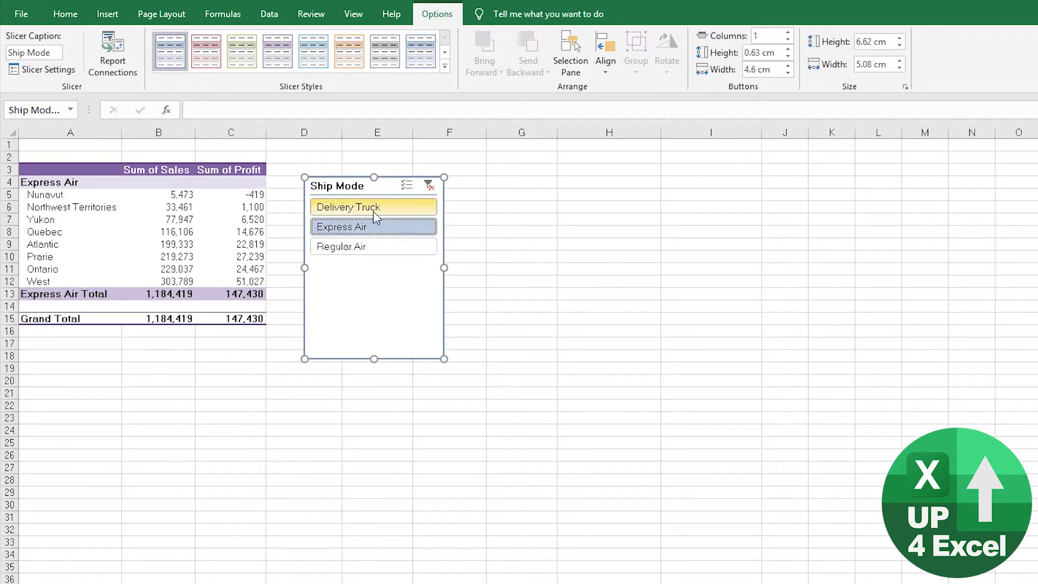
left_click(373, 209)
left_click(361, 248)
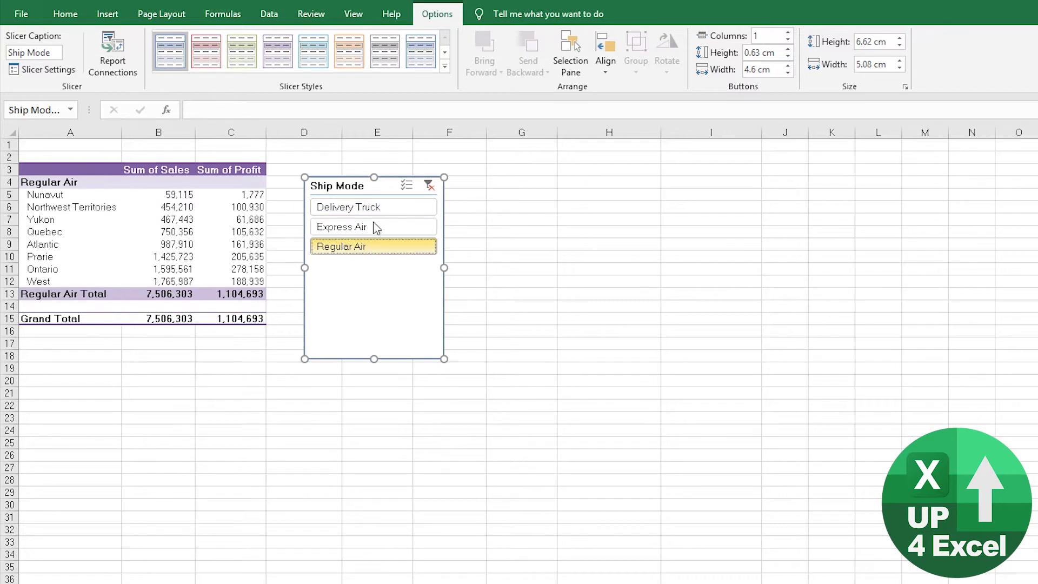
- Enable Multi-Select, add Delivery Truck alongside Regular Air, then clear the filter
left_click(406, 185)
left_click(365, 207)
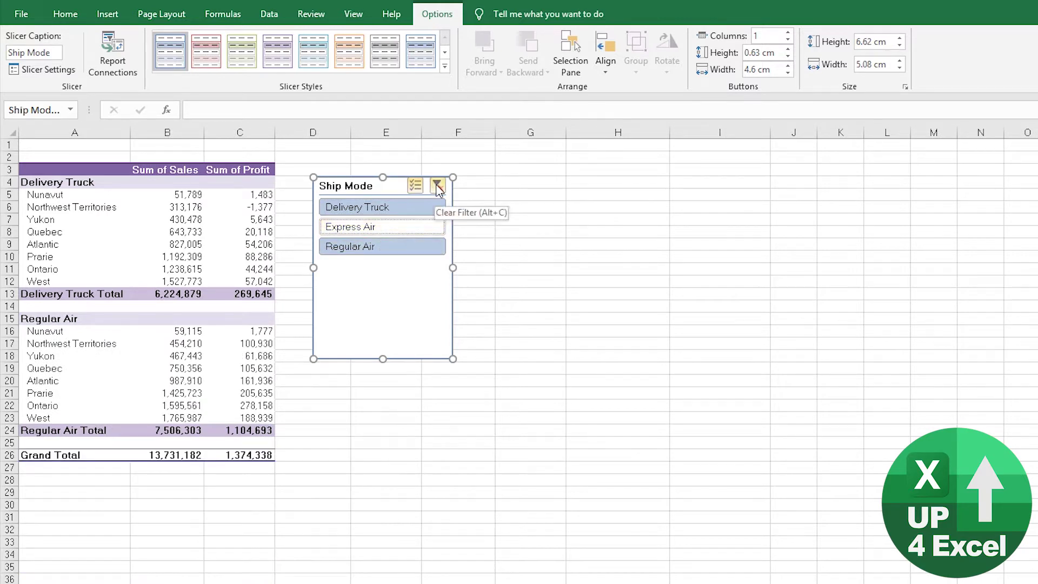
left_click(437, 186)
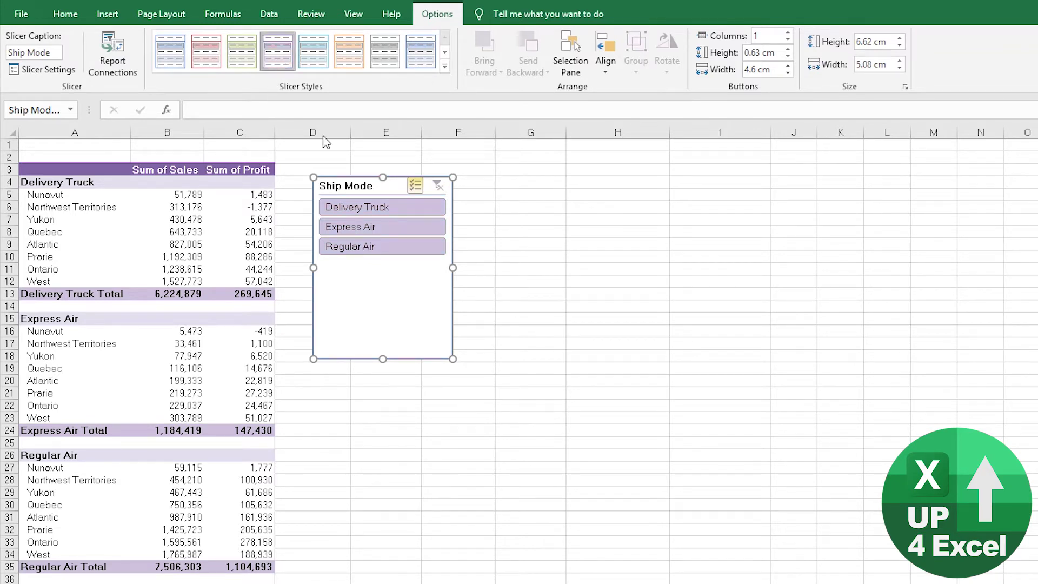
- Apply the dark purple slicer style and resize it about 9 cm wide, snug around its three buttons
left_click(446, 72)
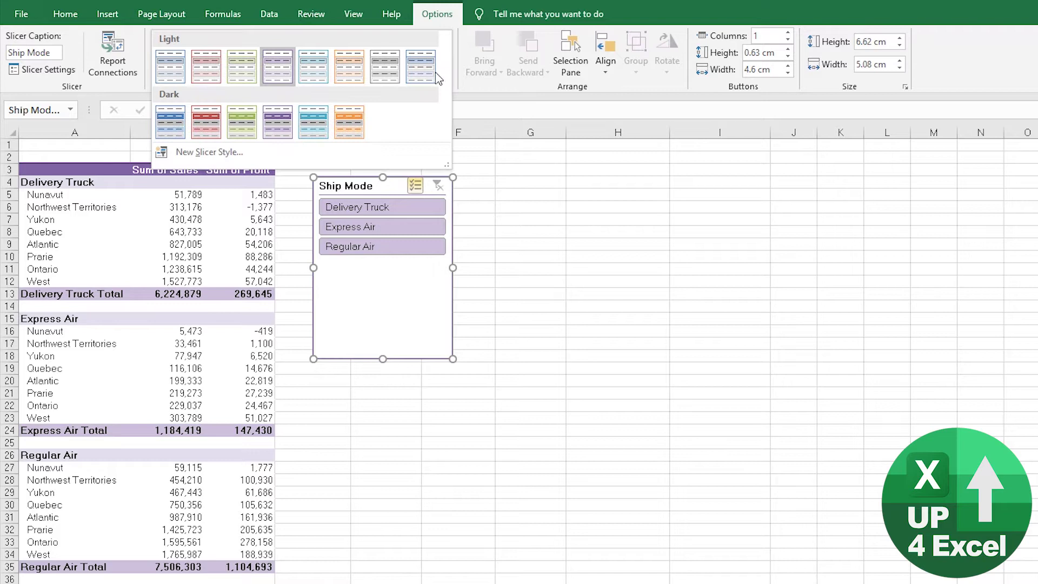
left_click(278, 128)
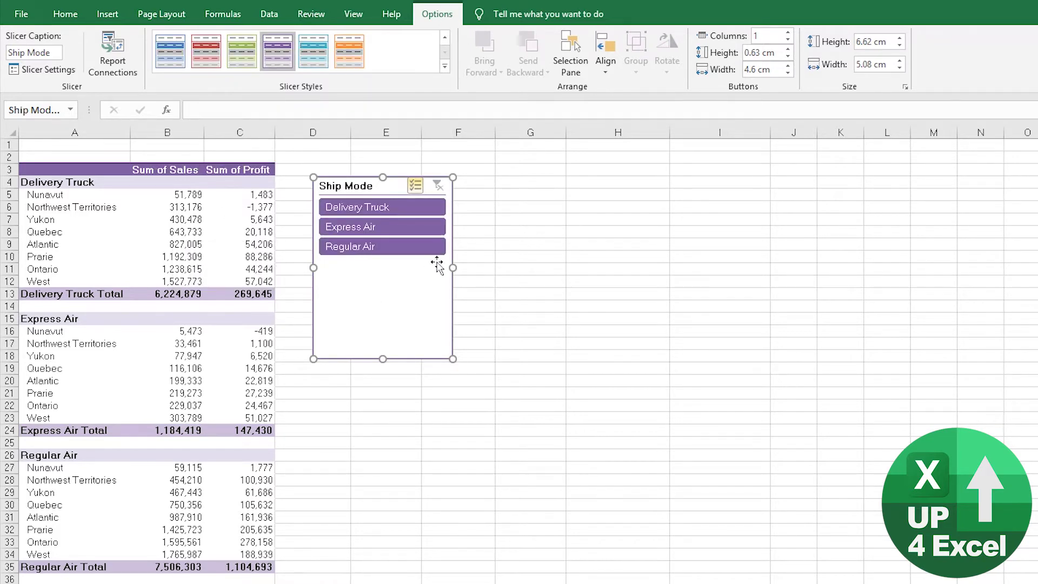
left_click_drag(454, 268, 567, 269)
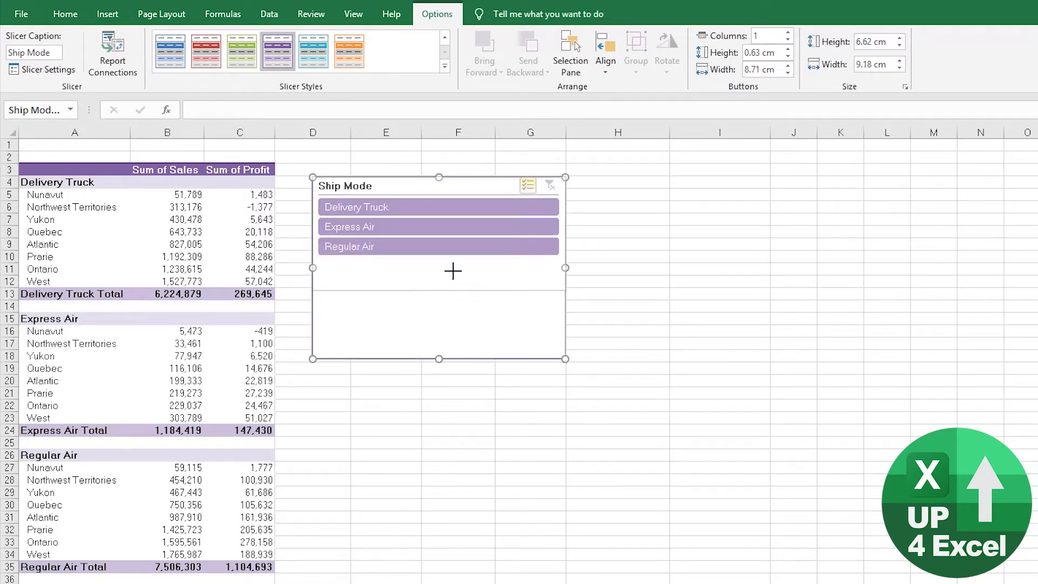
left_click_drag(437, 358, 438, 268)
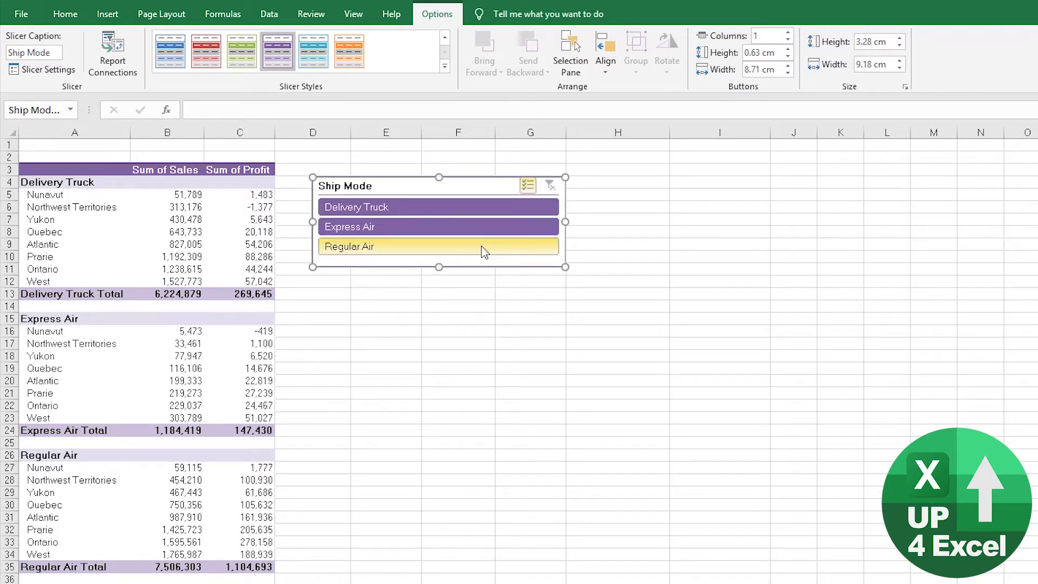
- Insert three blank rows above the PivotTable
left_click_drag(8, 144, 7, 170)
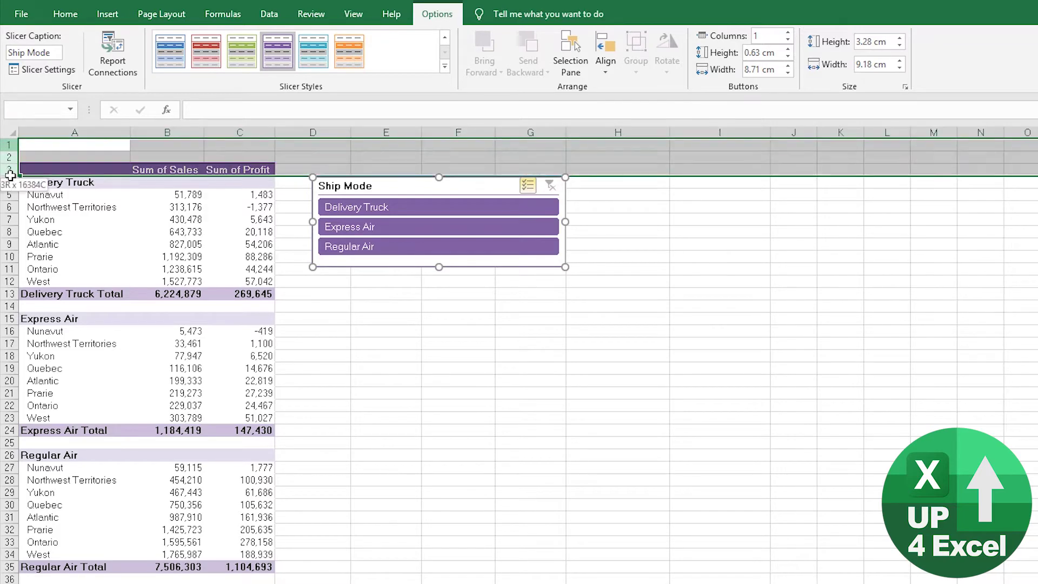
right_click(8, 169)
left_click(47, 276)
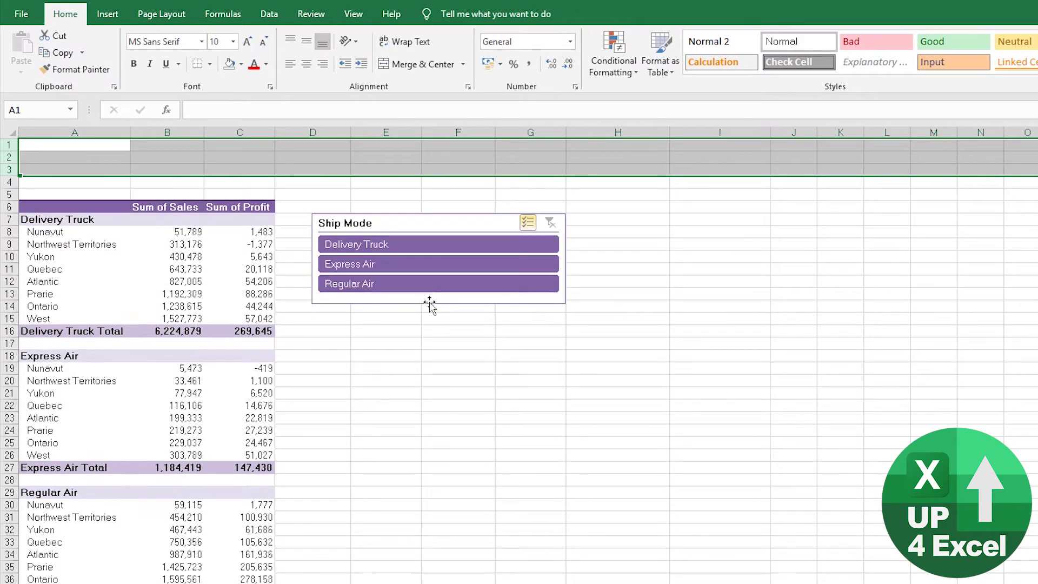
- Move the slicer into the top rows and shrink it to end above the pivot header
left_click_drag(431, 303, 133, 172)
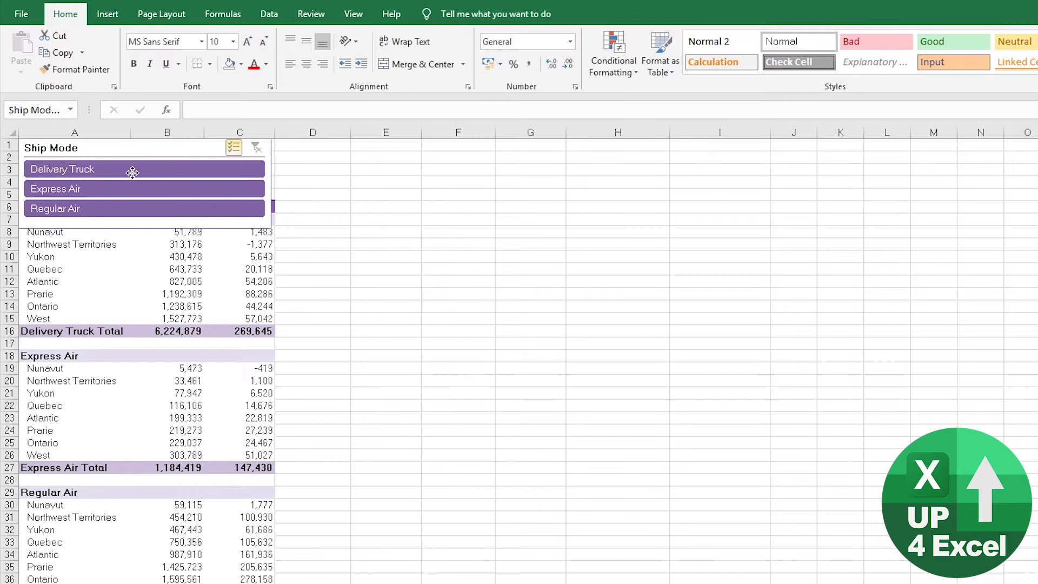
left_click_drag(143, 226, 146, 192)
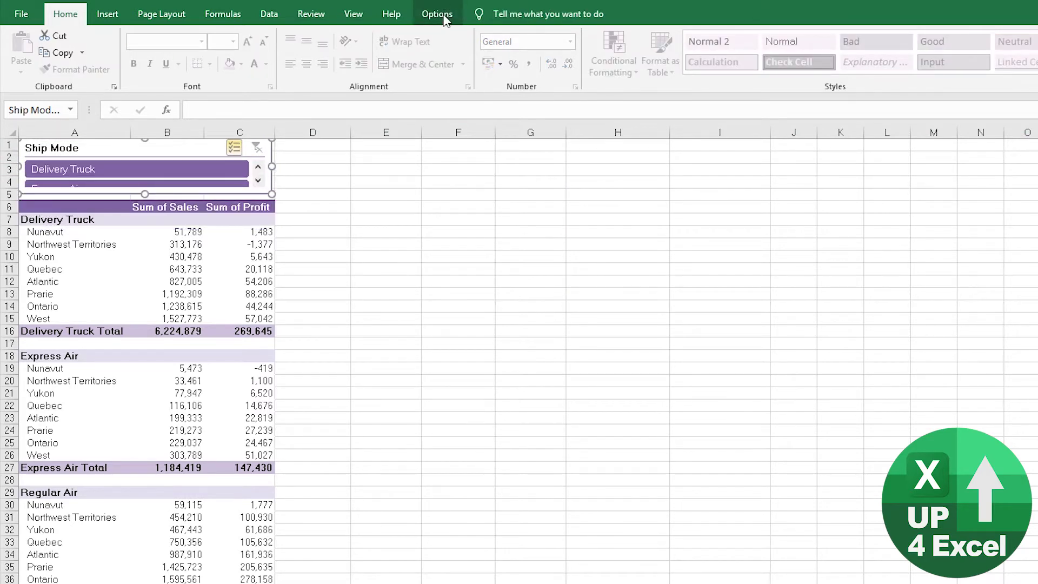
left_click(437, 13)
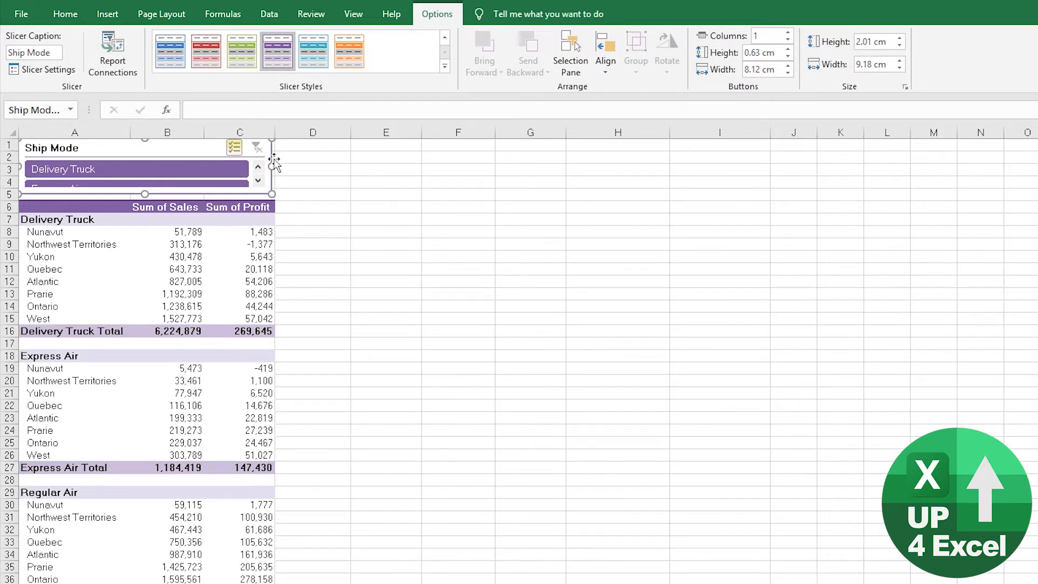
- Turn on Snap to Grid and enlarge the slicer slightly so two ship mode buttons show
left_click(605, 68)
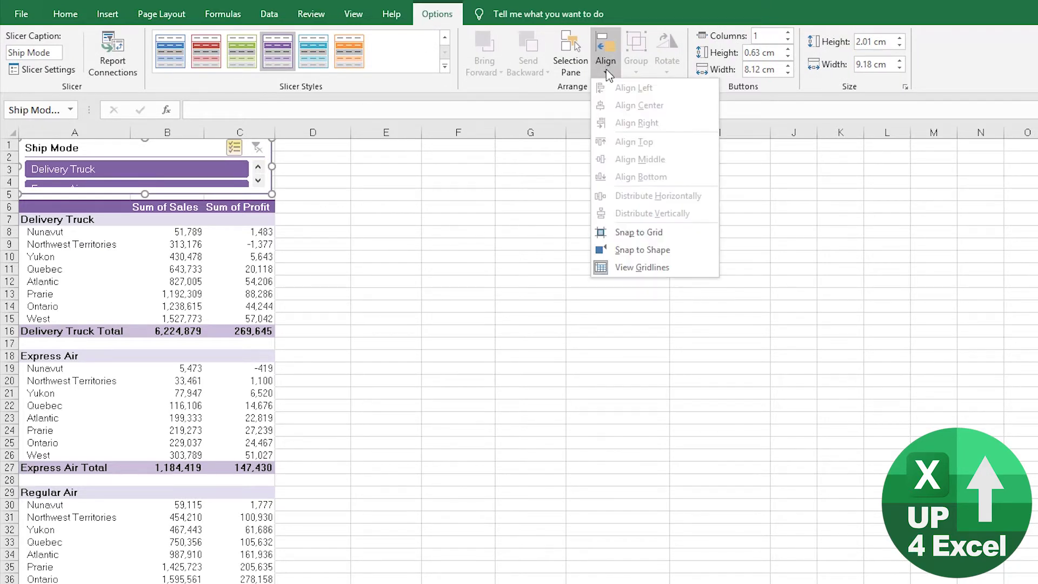
left_click(679, 241)
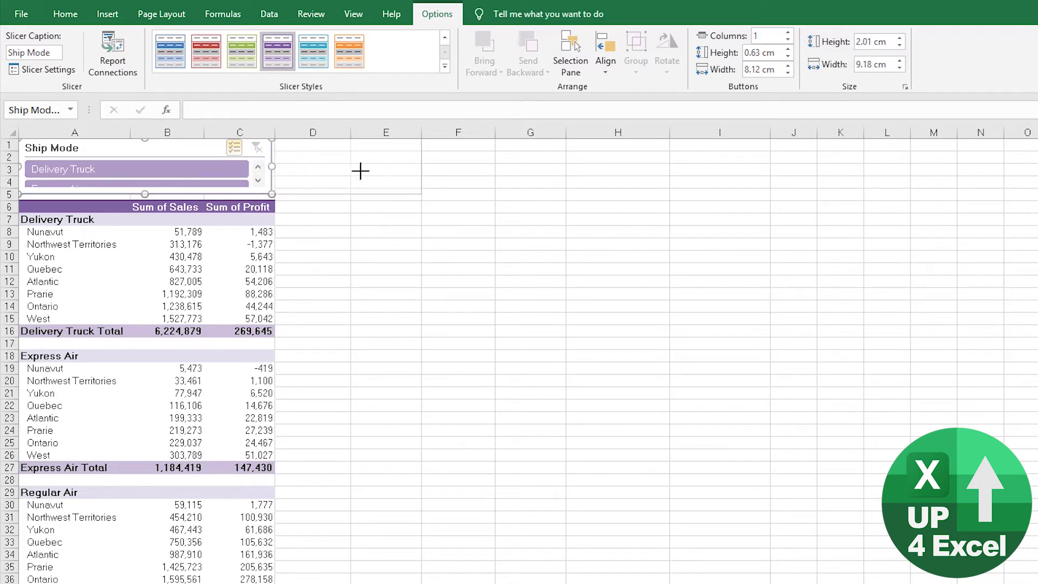
left_click_drag(274, 169, 278, 169)
left_click_drag(145, 194, 144, 200)
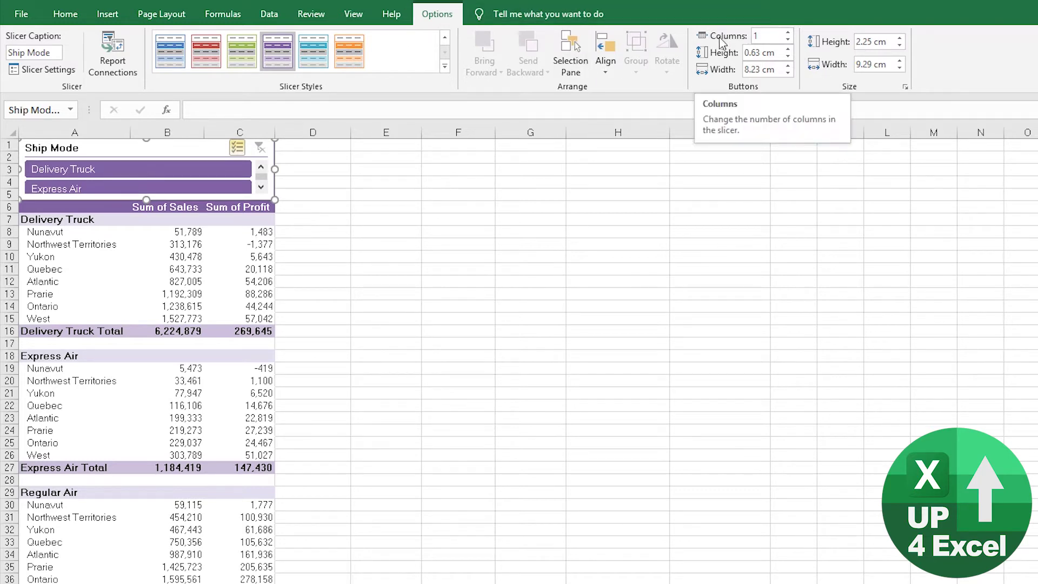
- Set the slicer to 3 columns and shorten it to fit rows 1–4 above the table
left_click(787, 32)
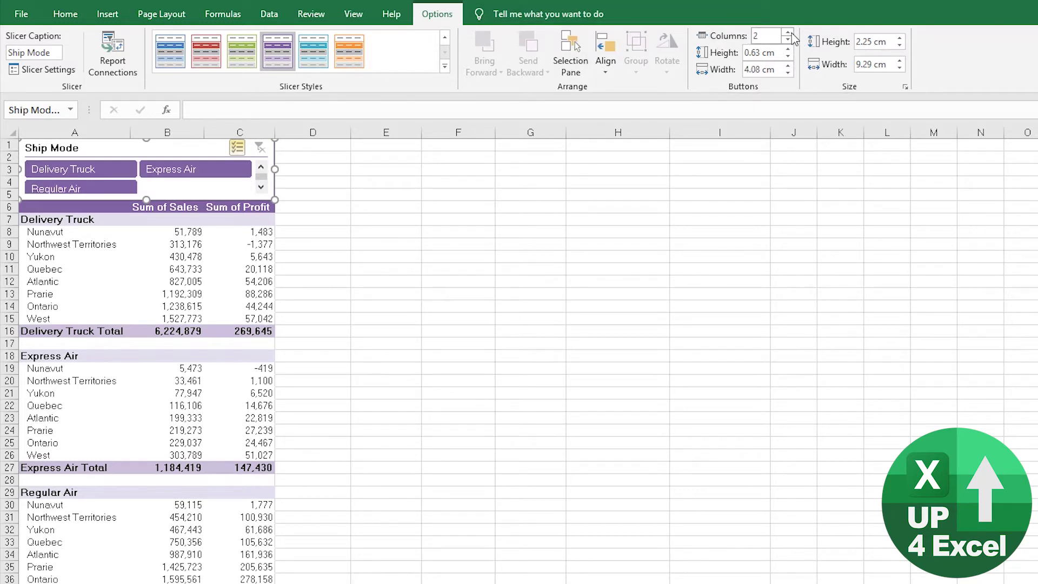
left_click(787, 33)
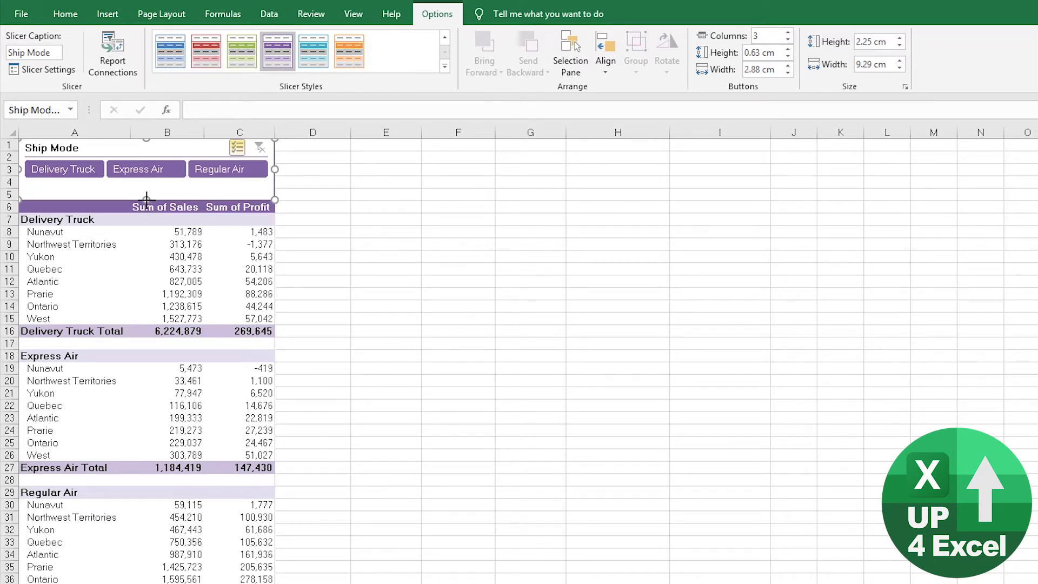
left_click_drag(146, 199, 154, 189)
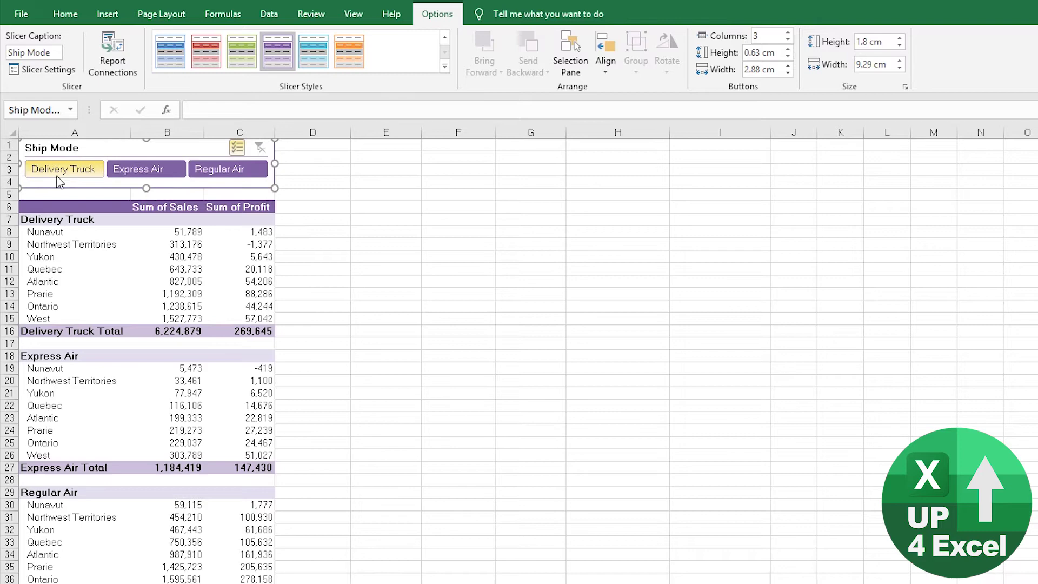
left_click(318, 198)
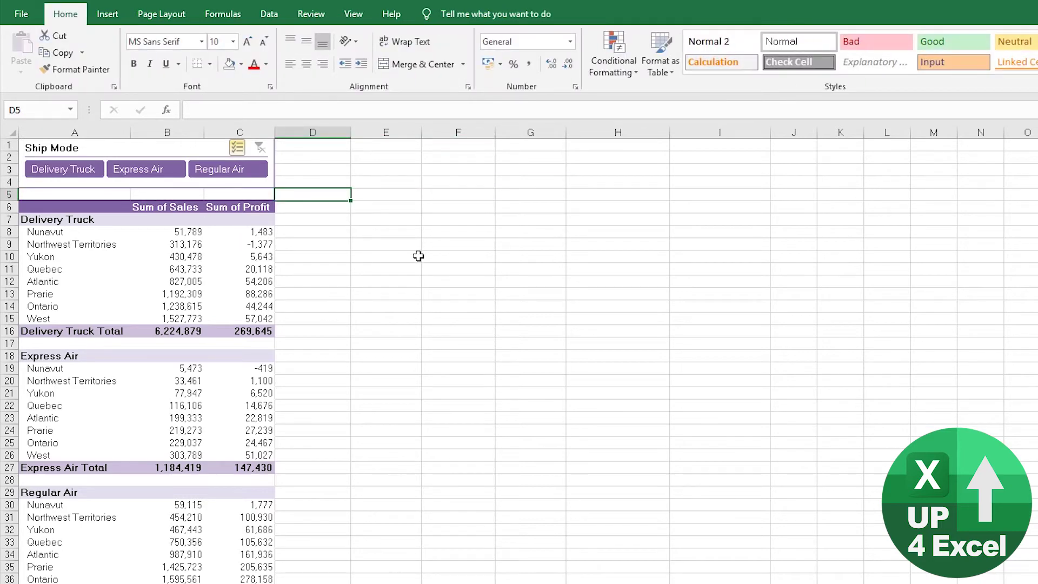
- Test the three-column slicer by filtering to various ship mode combinations
left_click(73, 172)
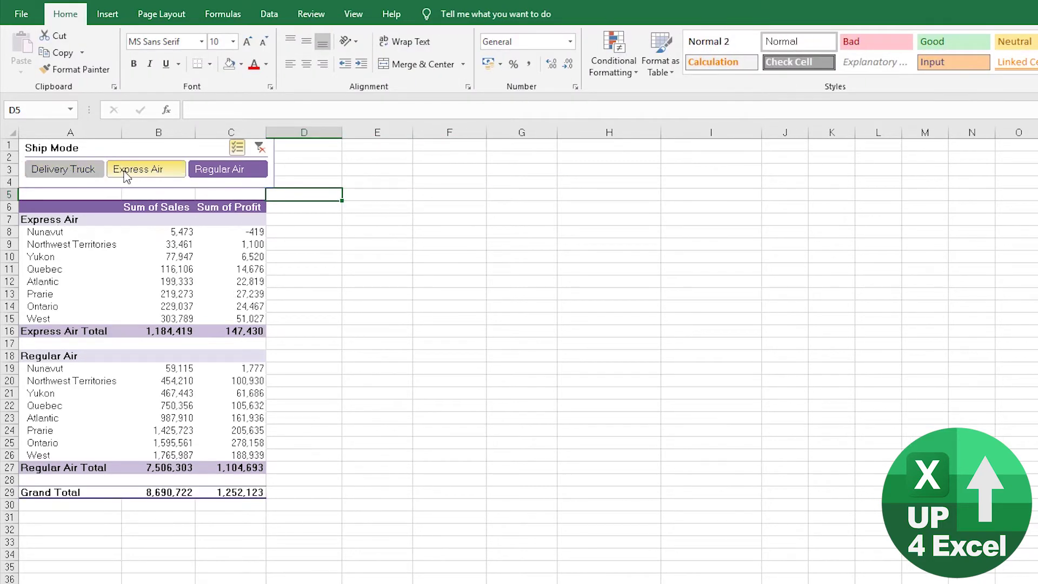
left_click(257, 176)
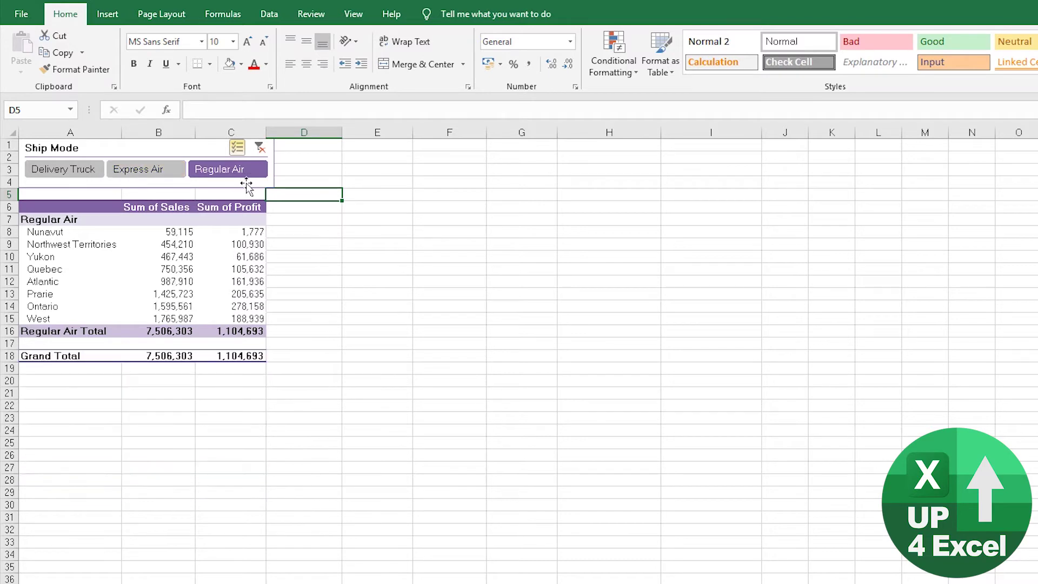
left_click(145, 171, "ctrl")
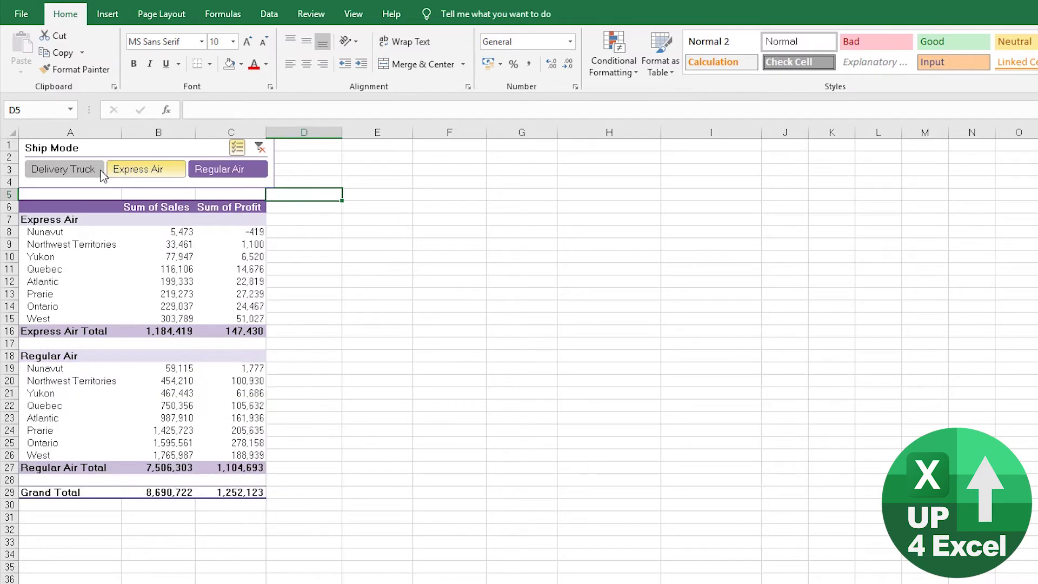
left_click(73, 173, "ctrl")
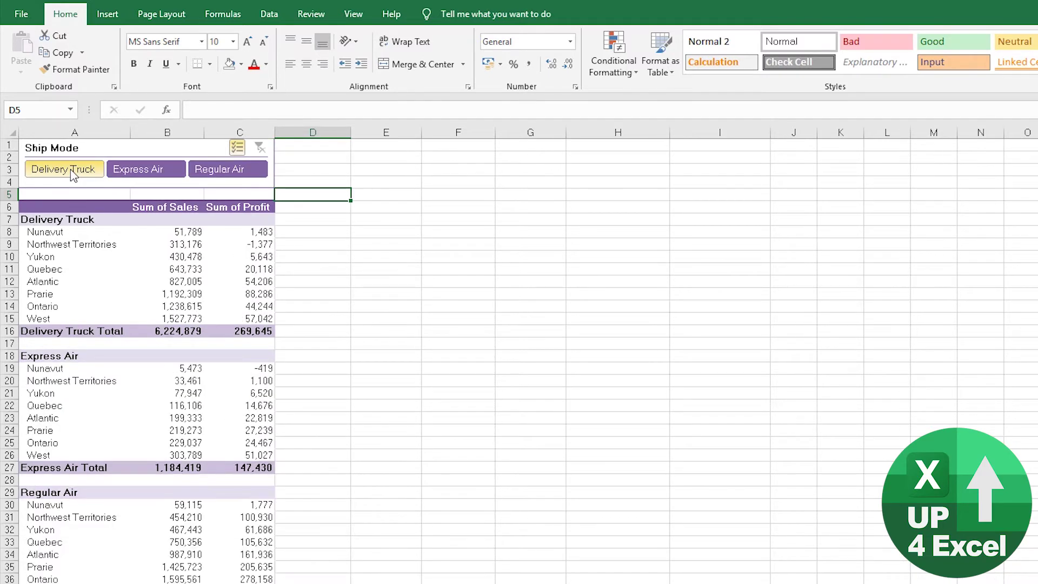
left_click(140, 172, "ctrl")
left_click(215, 173, "ctrl")
left_click(149, 173, "ctrl")
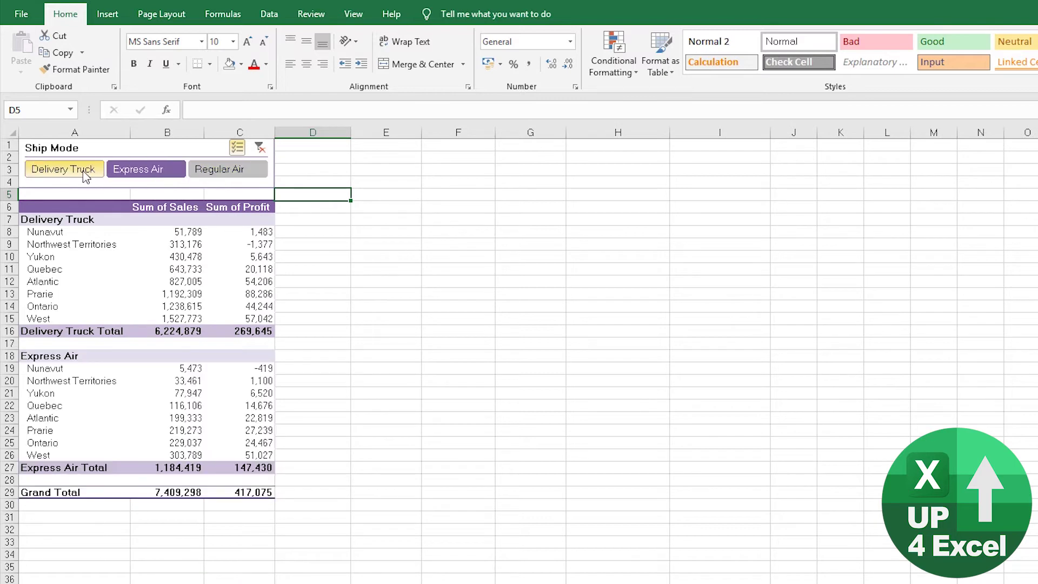
left_click(85, 174, "ctrl")
- Remove Ship Mode from the pivot rows so it lists regions only, then filter again via the slicer
left_click(110, 258)
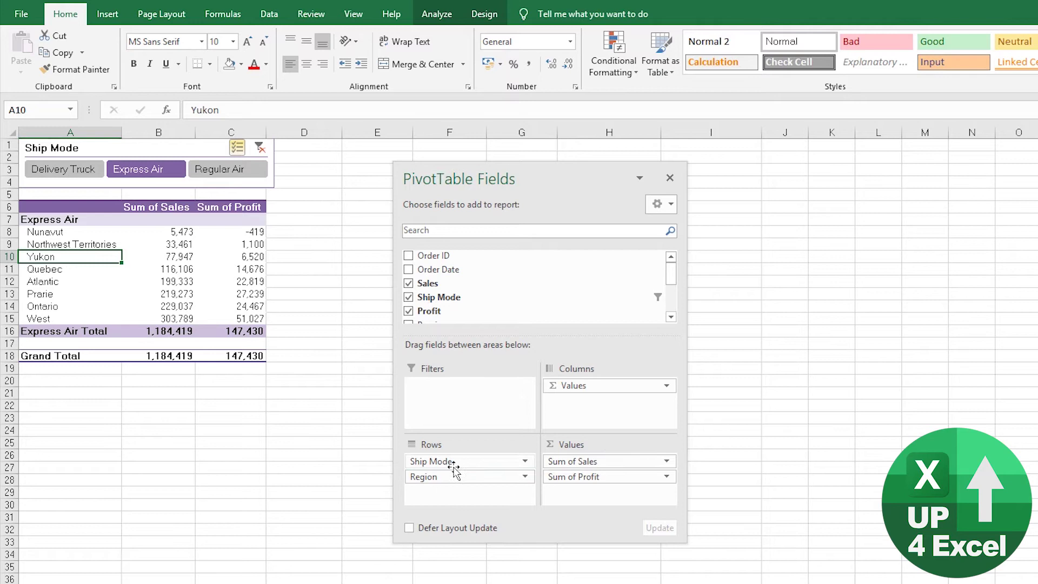
left_click_drag(454, 465, 498, 300)
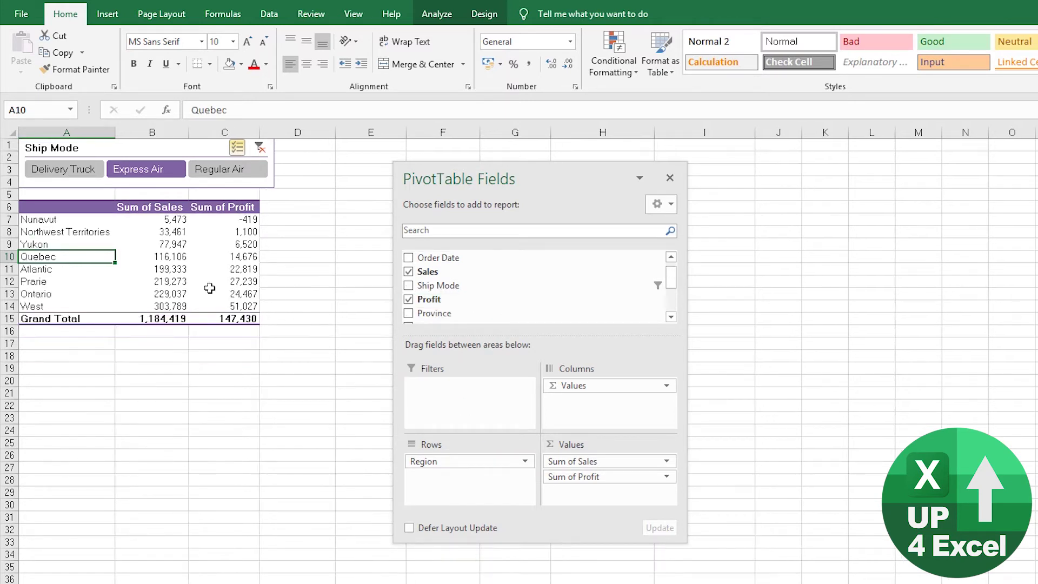
left_click(57, 172)
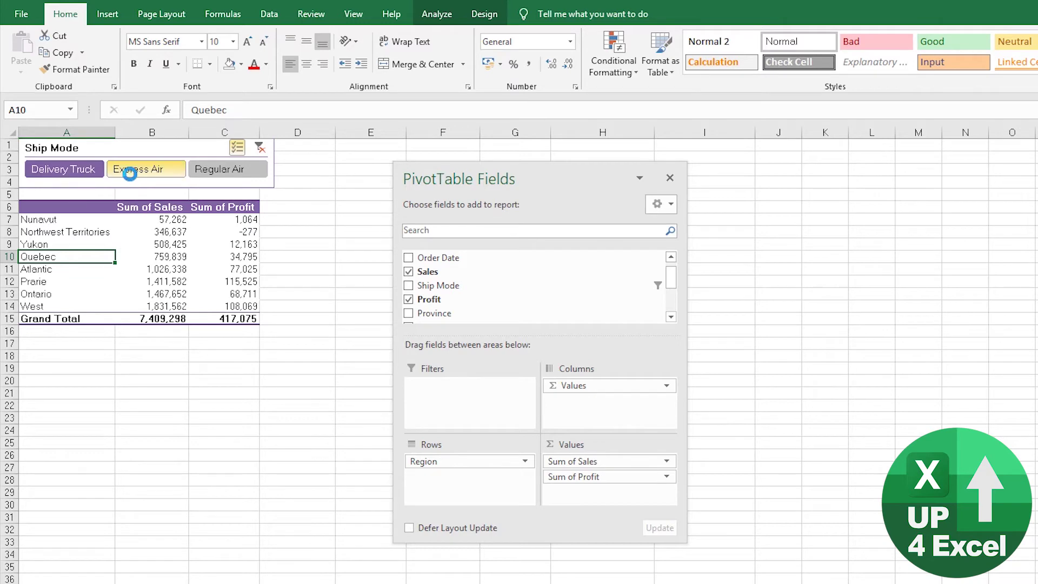
left_click(130, 172)
left_click(231, 180)
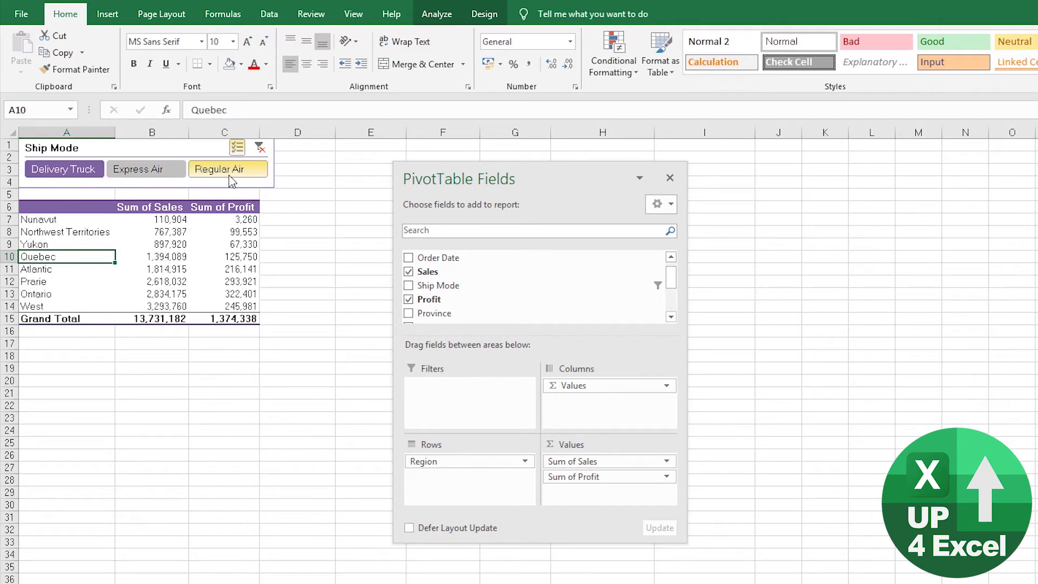
left_click(125, 177)
left_click(44, 174)
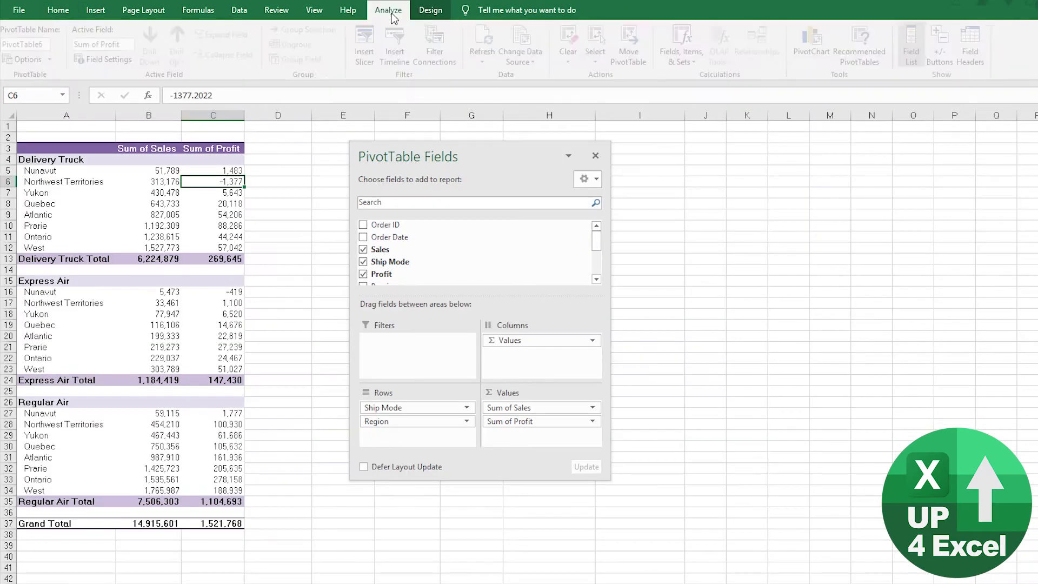
- Insert a new Ship Mode slicer and move it beside the PivotTable
left_click(369, 50)
left_click_drag(301, 244, 266, 223)
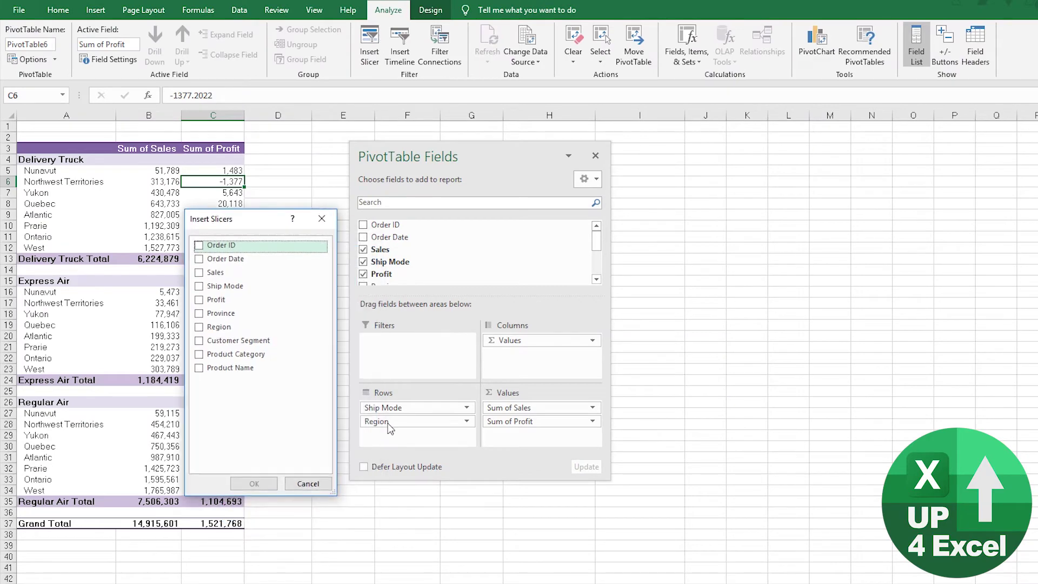
left_click(199, 286)
left_click(254, 483)
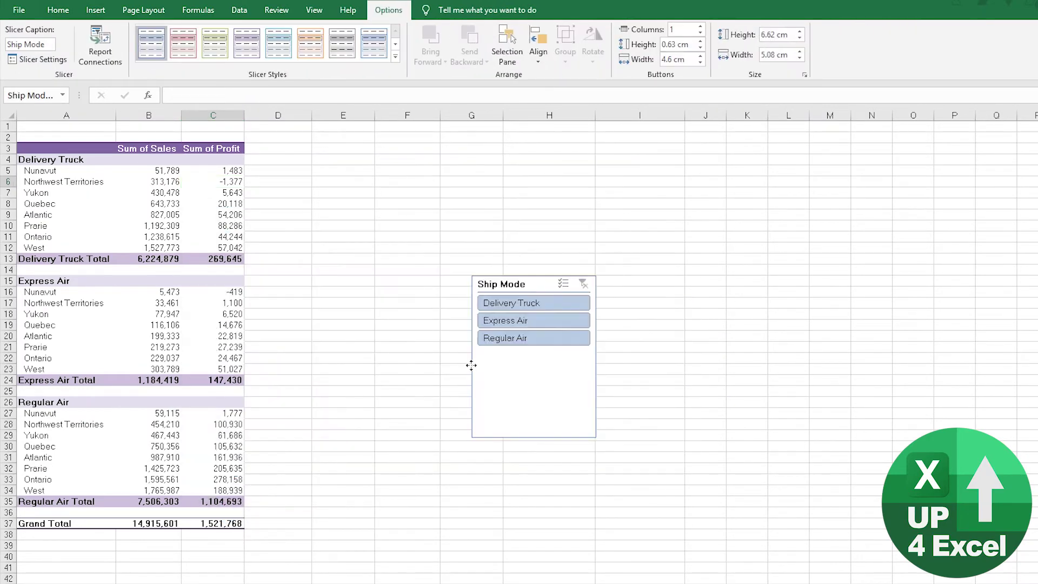
mouse_move(471, 364)
left_mouse_down()
mouse_move(487, 340)
mouse_move(358, 275)
left_mouse_up()
- Filter single ship modes, enable Multi-Select to combine them, then clear the filter
left_click(332, 216)
left_click(332, 198)
left_click(328, 182)
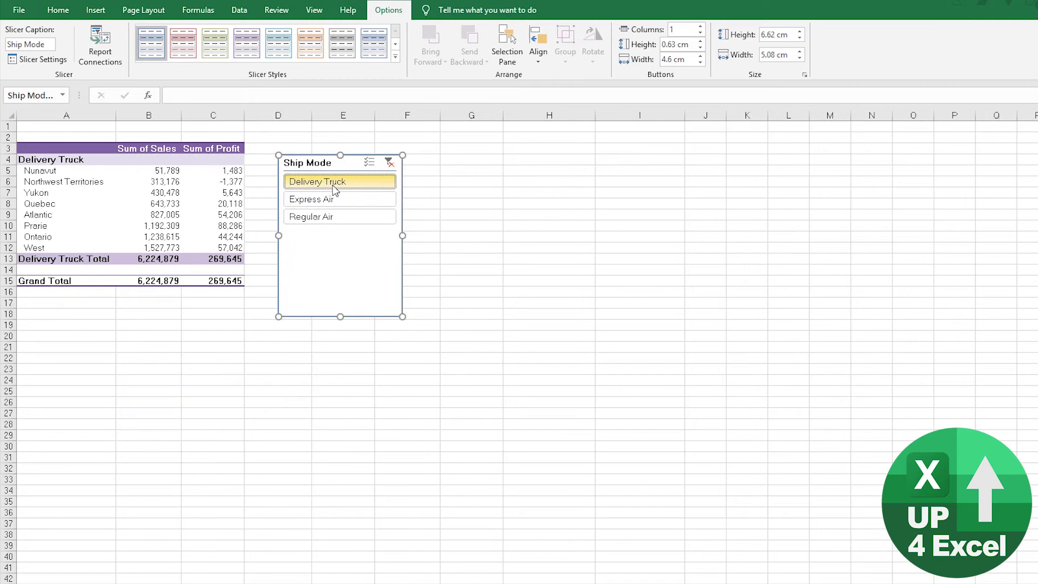
left_click(332, 217)
left_click(362, 166)
left_click(325, 199)
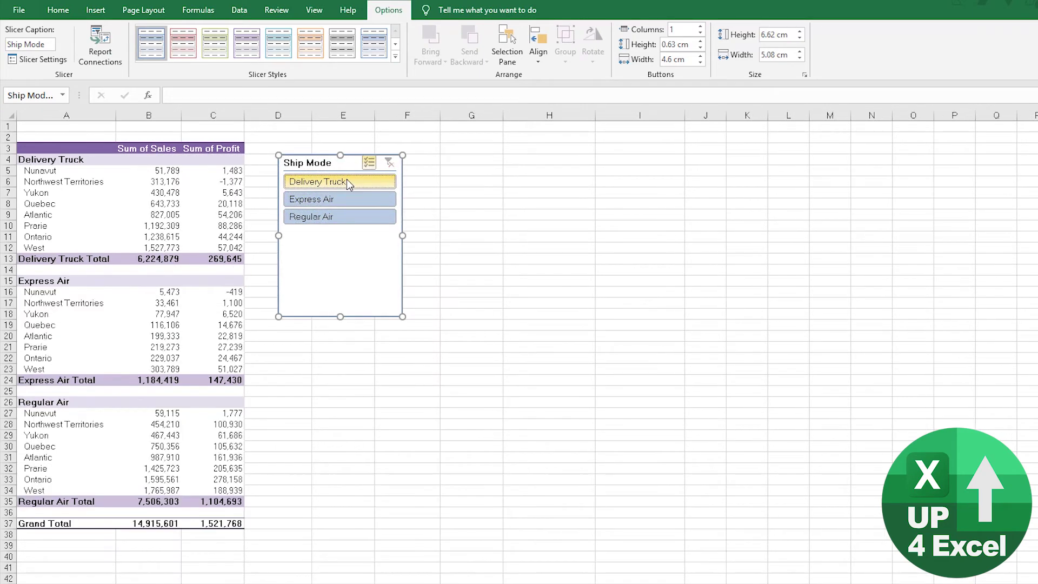
left_click(333, 198)
left_click(388, 164)
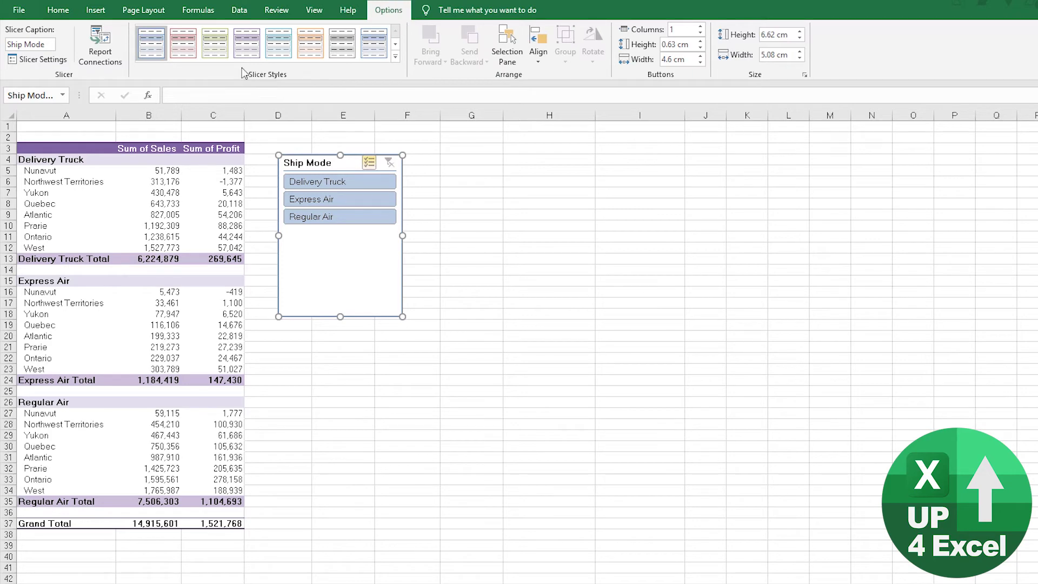
- Apply the purple slicer style and resize the slicer to fit its three buttons
left_click(246, 44)
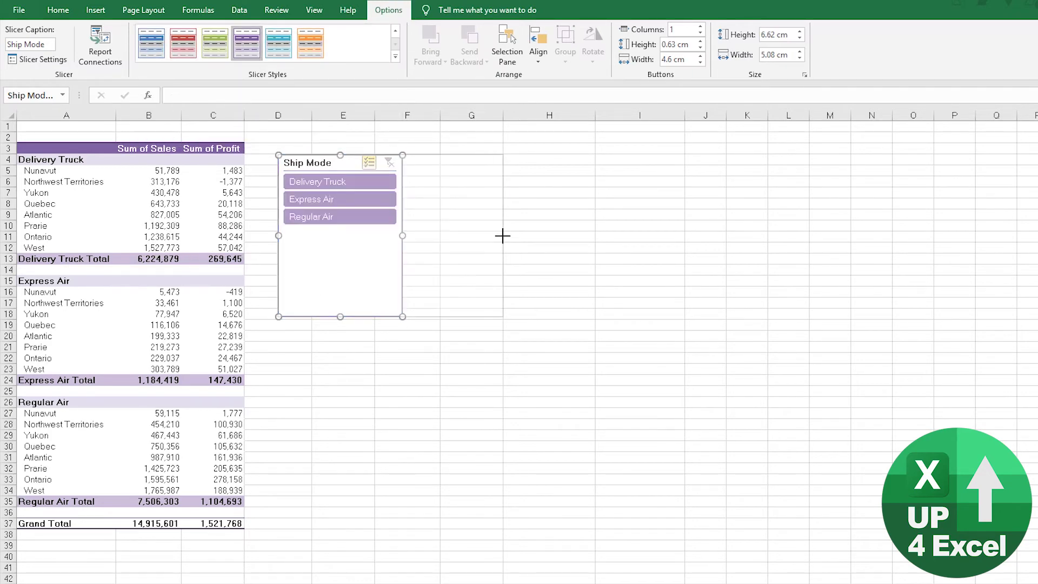
left_click_drag(502, 235, 503, 236)
left_click_drag(389, 317, 389, 236)
- Insert three rows above the pivot and move the slicer into them
left_click_drag(8, 126, 8, 148)
right_click(8, 148)
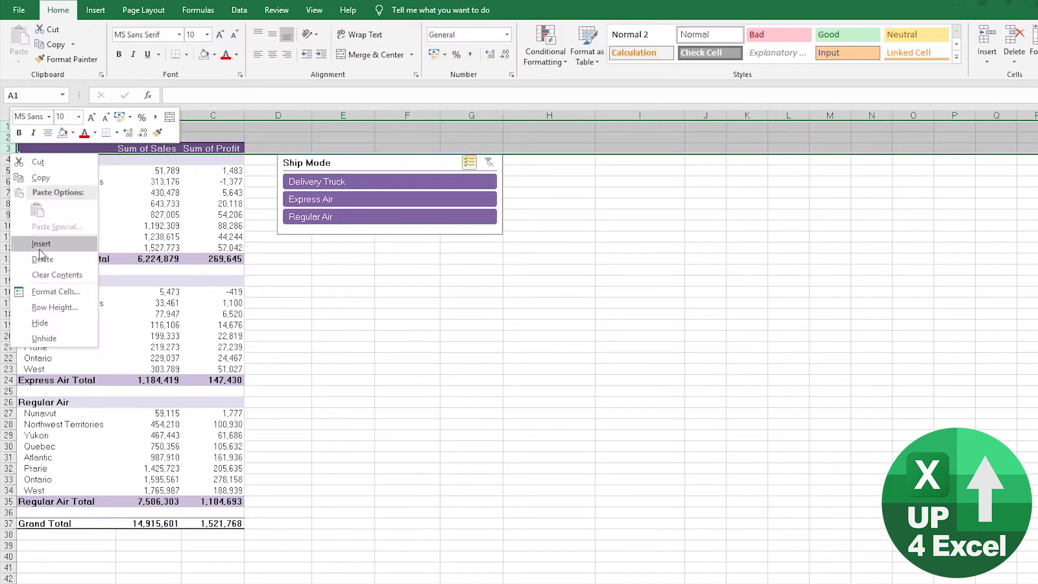
left_click(39, 247)
mouse_move(363, 192)
left_mouse_down()
mouse_move(131, 159)
mouse_move(129, 170)
left_mouse_up()
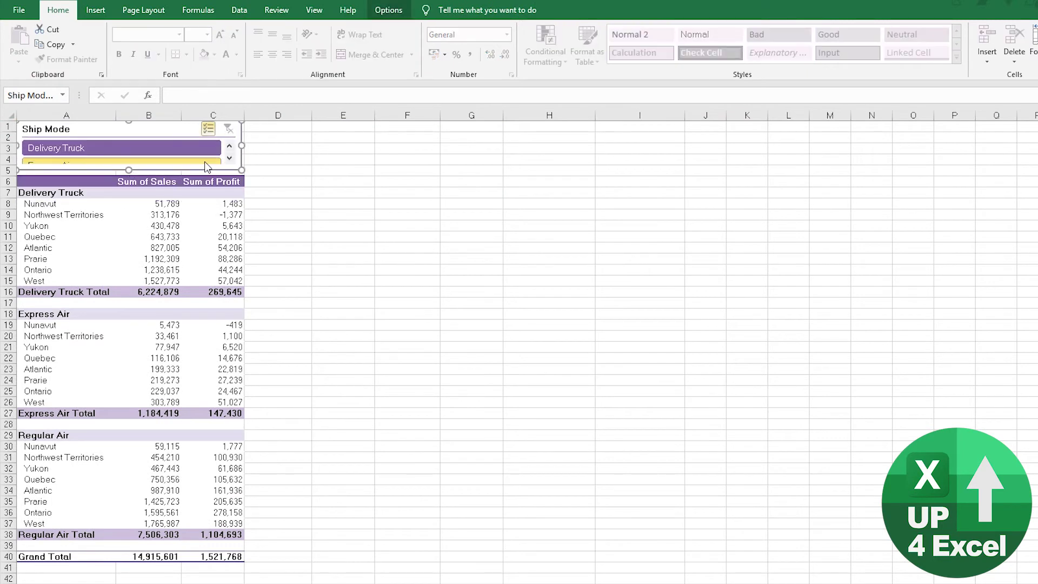
- Snap the slicer to the grid, match the pivot's width and lay its buttons in 3 columns
left_click(377, 13)
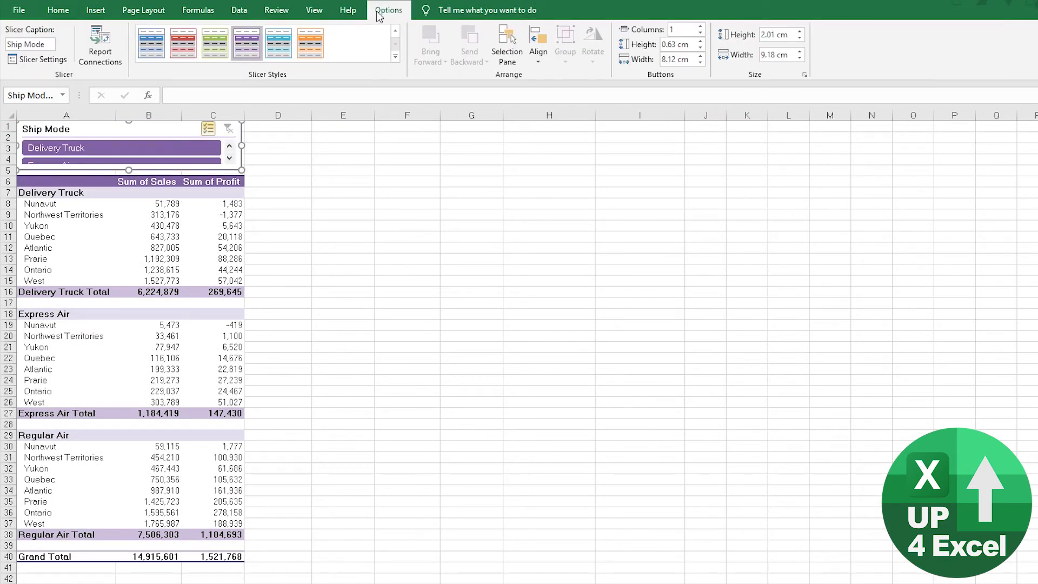
left_click(539, 62)
left_click(568, 201)
mouse_move(242, 147)
left_mouse_down()
mouse_move(255, 148)
mouse_move(243, 148)
left_mouse_up()
left_click_drag(129, 170, 130, 176)
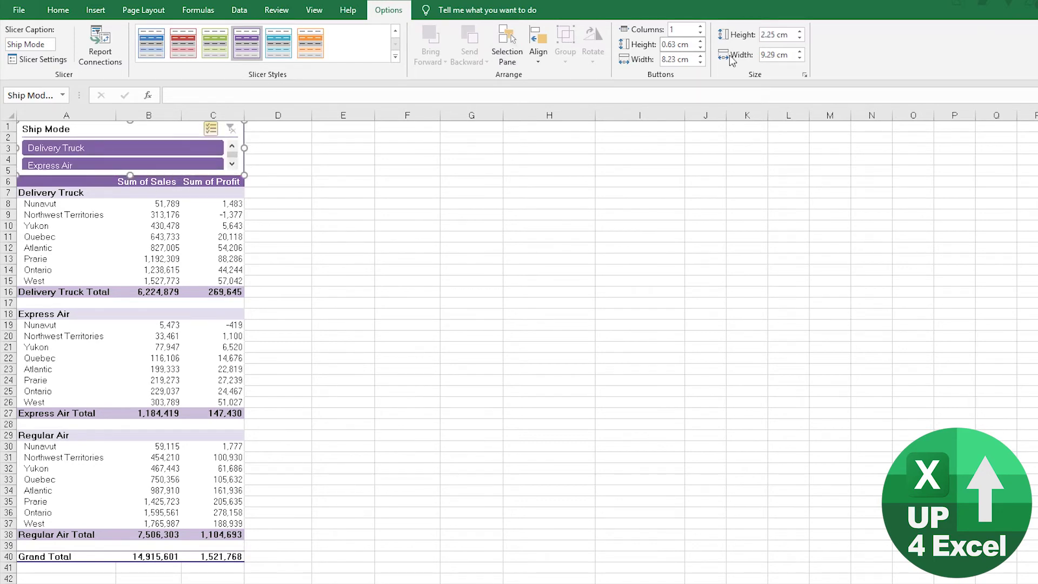
left_click(700, 25)
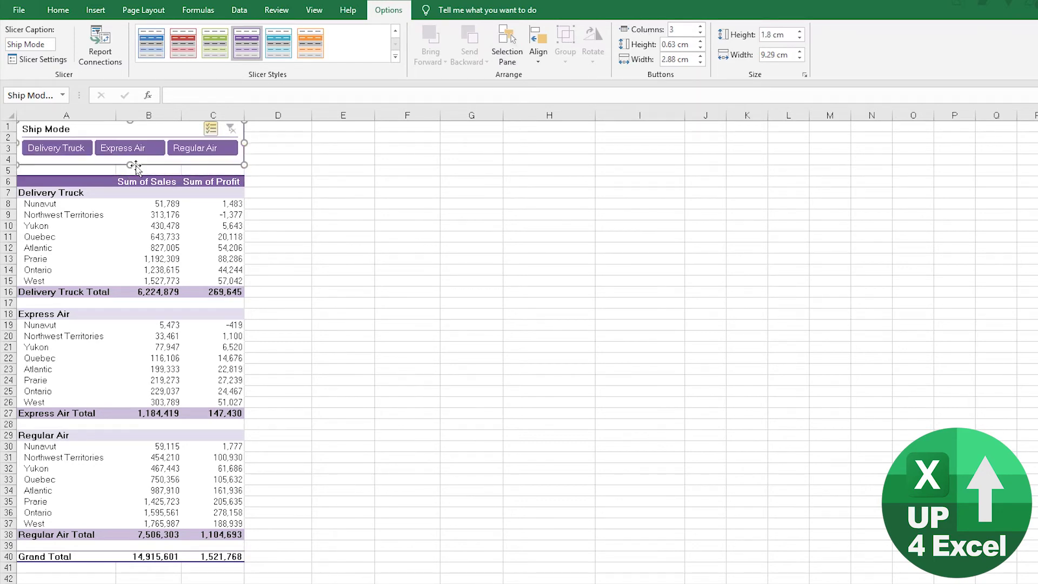
left_click(284, 172)
- Test the slicer buttons, ending filtered to Express Air
left_click(55, 148)
left_click(126, 148)
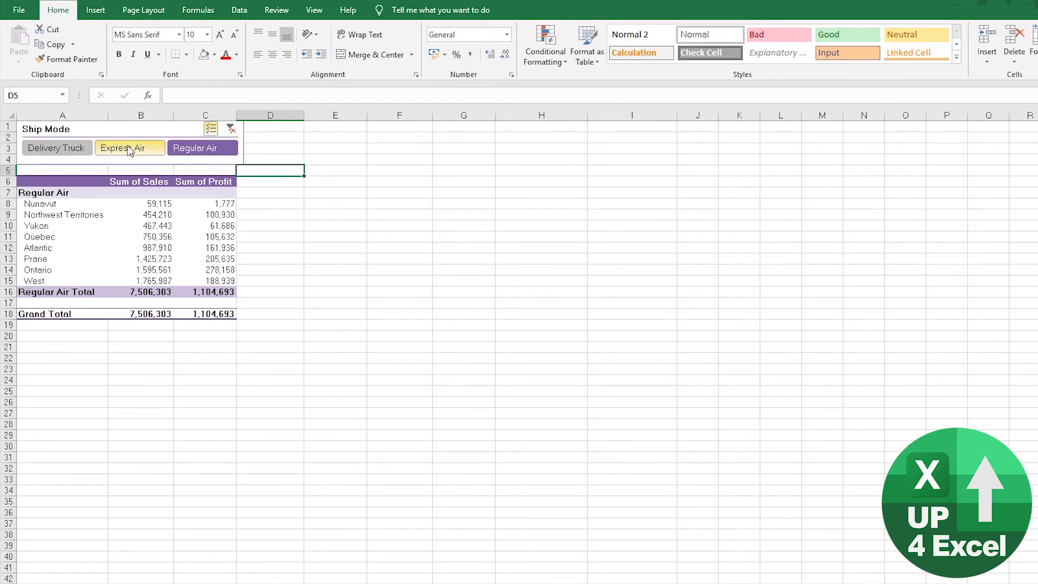
left_click(63, 151)
left_click(129, 154)
left_click(70, 226)
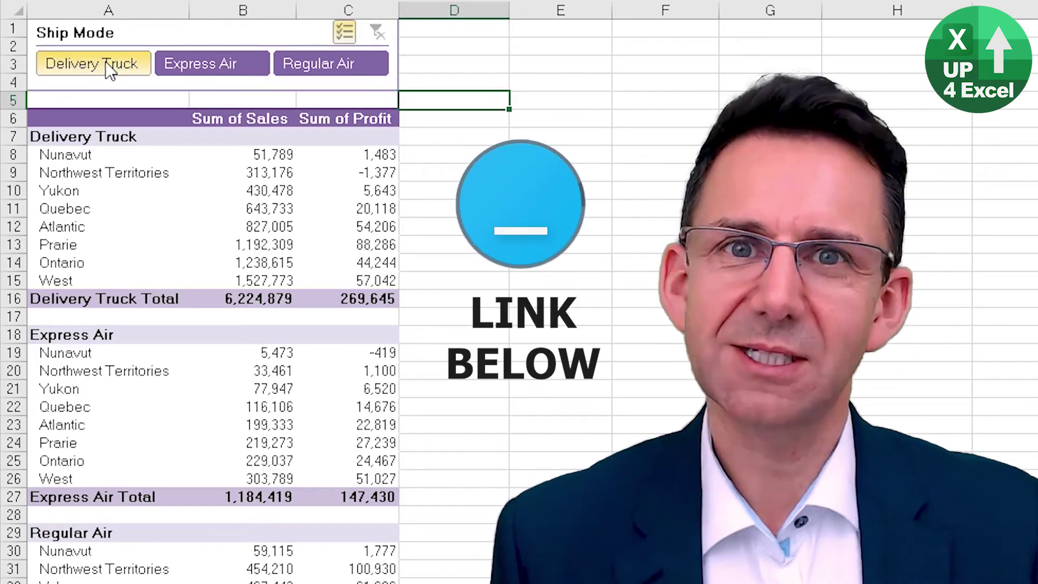
left_click(102, 63)
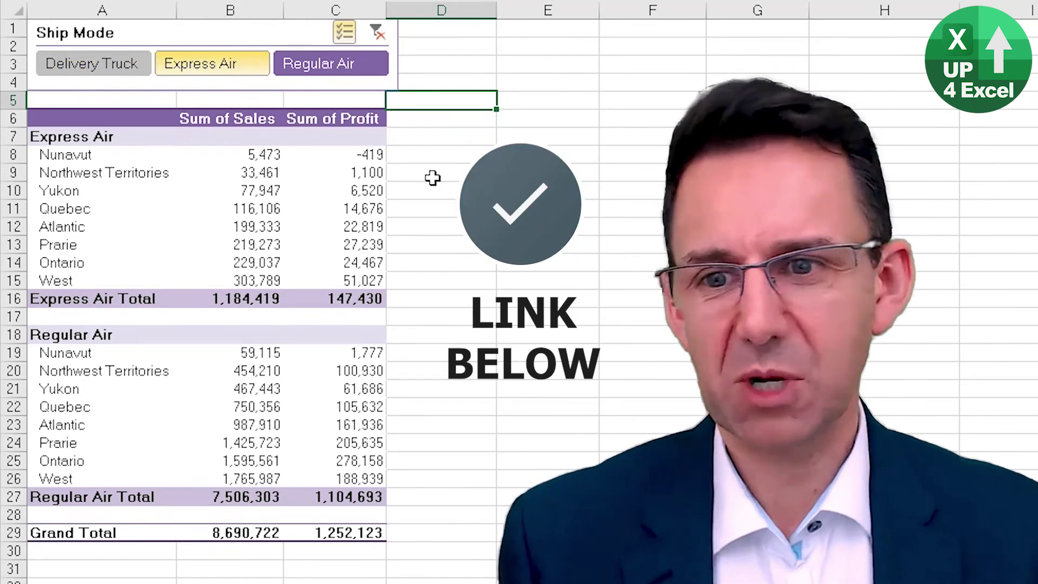
left_click(236, 65)
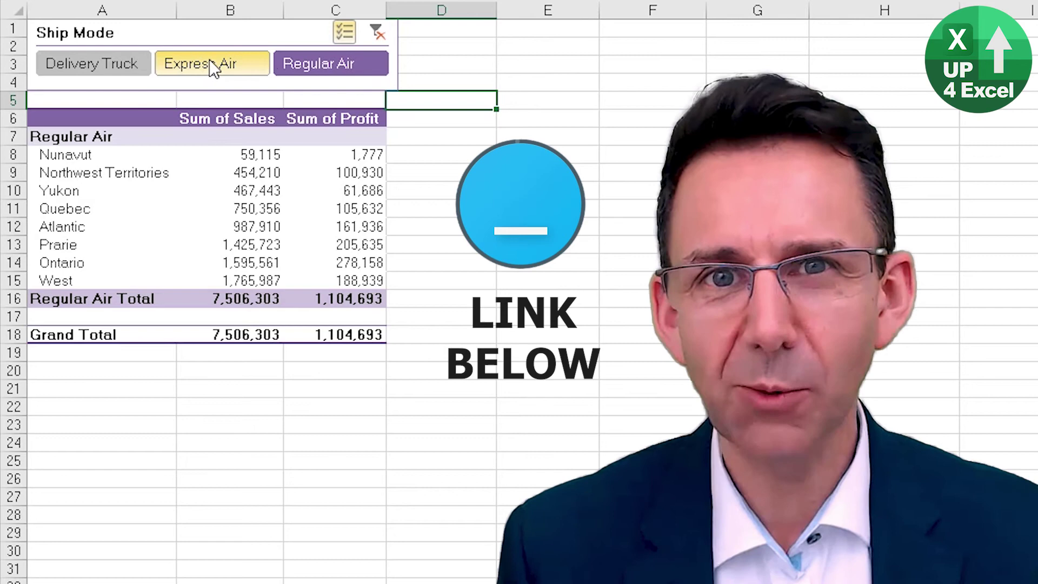
left_click(211, 65)
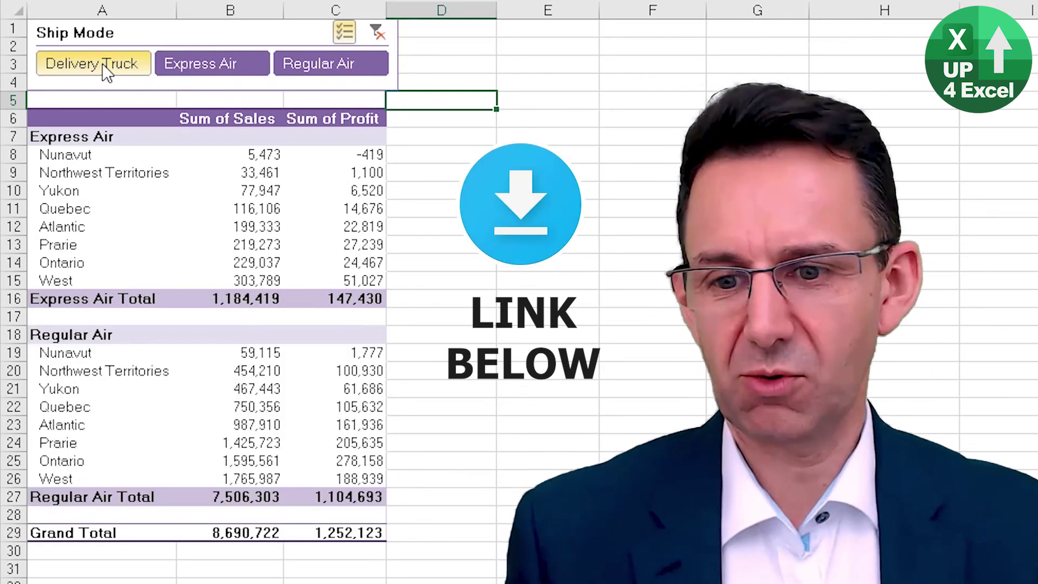
left_click(102, 63)
left_click(195, 67)
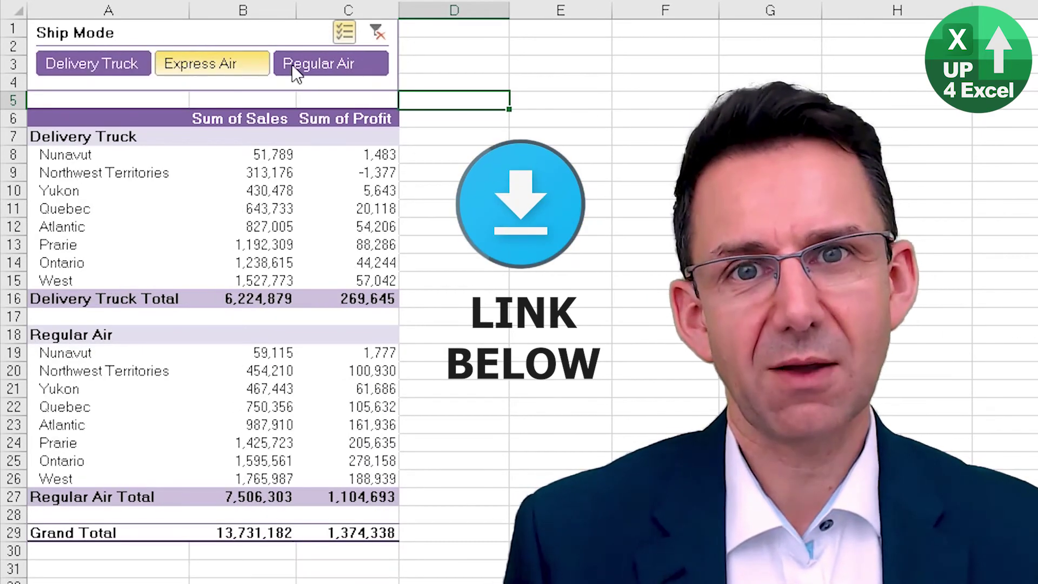
left_click(313, 62)
left_click(211, 68)
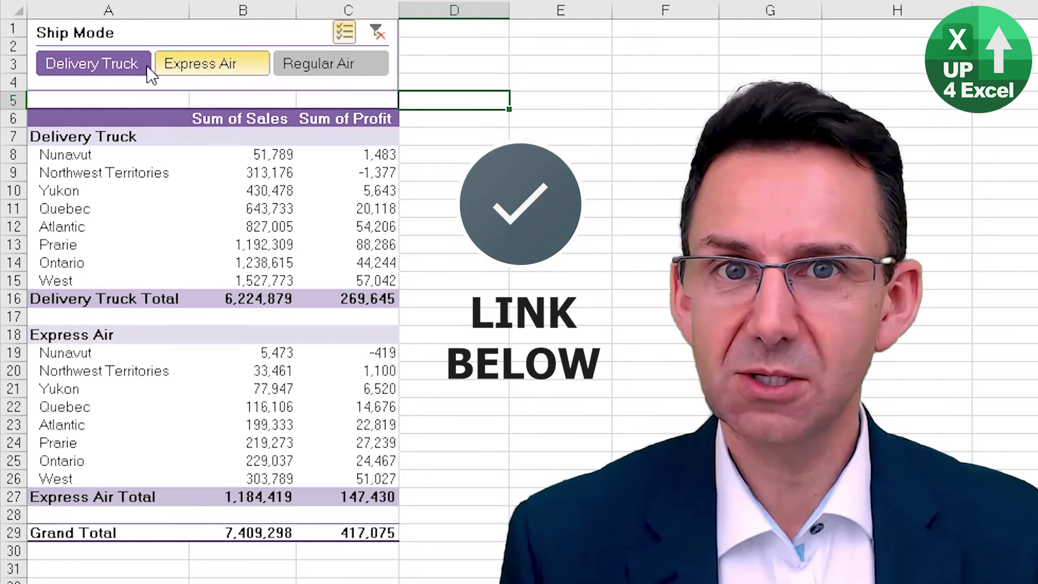
left_click(118, 65)
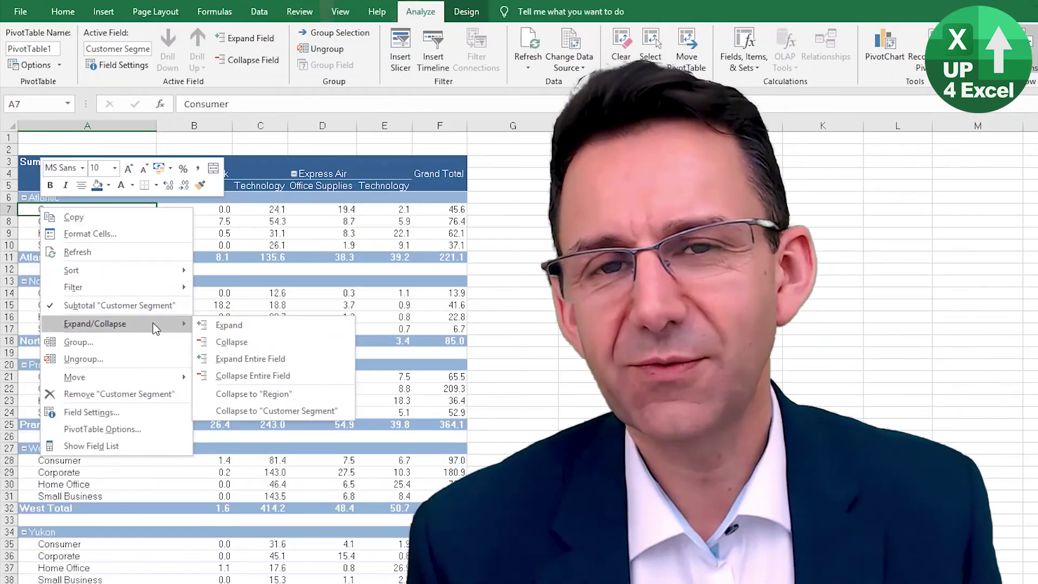
- Select the Region row labels and remove the blank rows between regions in the pivot layout
left_click(45, 198)
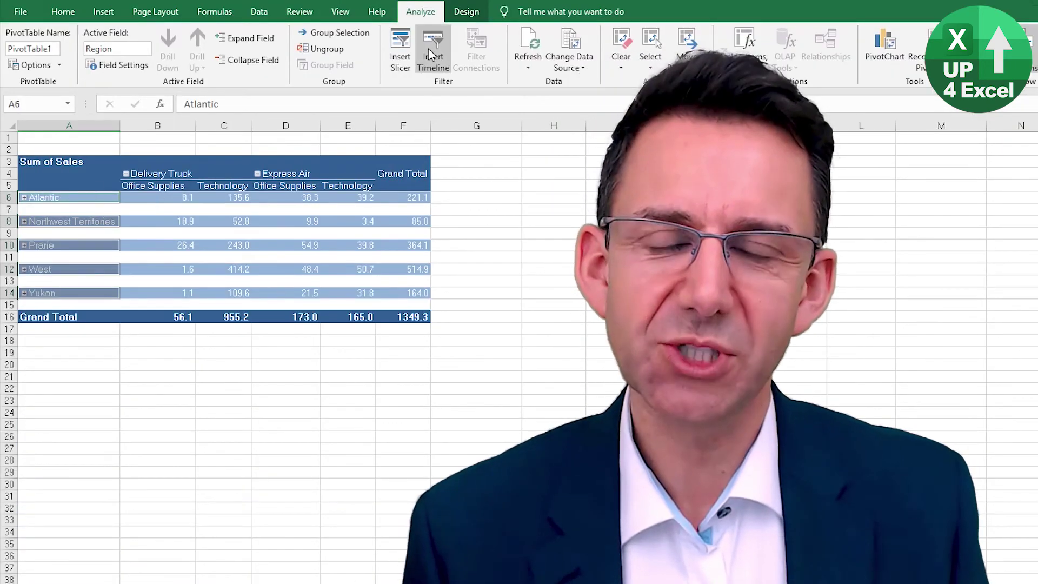
left_click(465, 11)
left_click(130, 63)
left_click(187, 102)
- Select only the visible collapsed region rows via Go To Special and make the region labels bold
left_click_drag(82, 202, 402, 245)
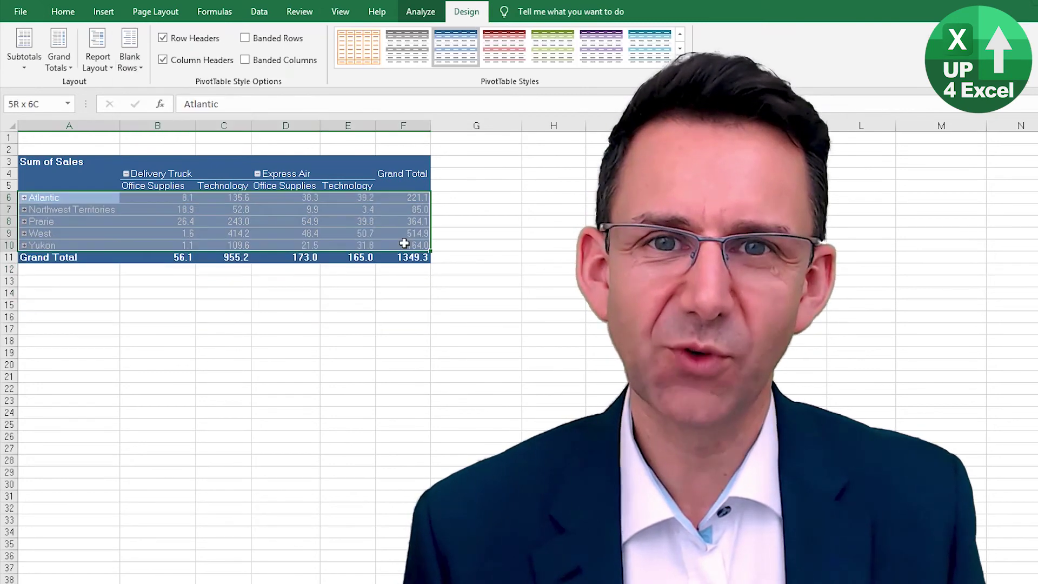
key("F5")
left_click(206, 407)
left_click(284, 220)
left_click(292, 426)
left_click(62, 11)
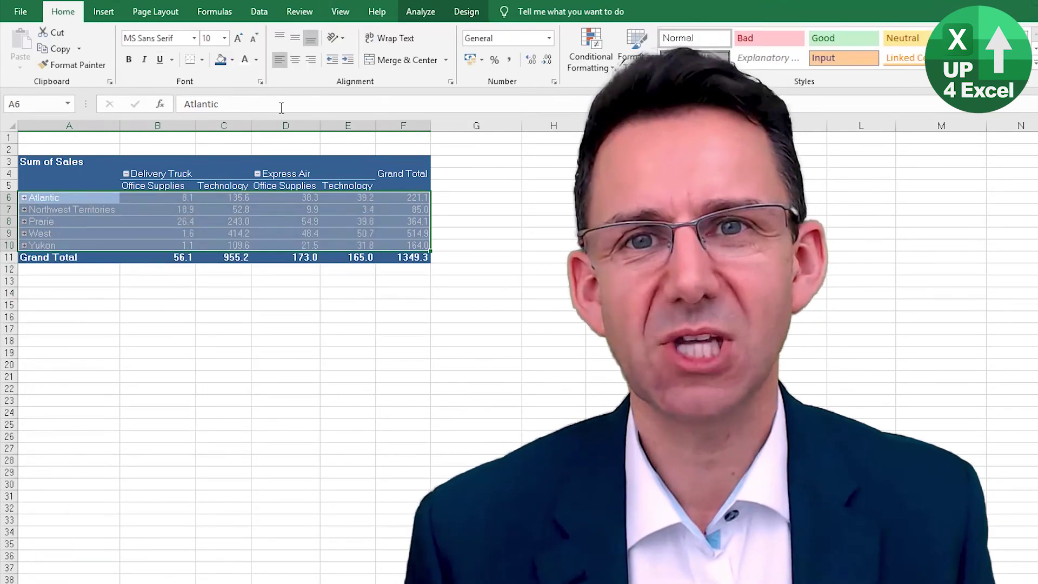
left_click(233, 61)
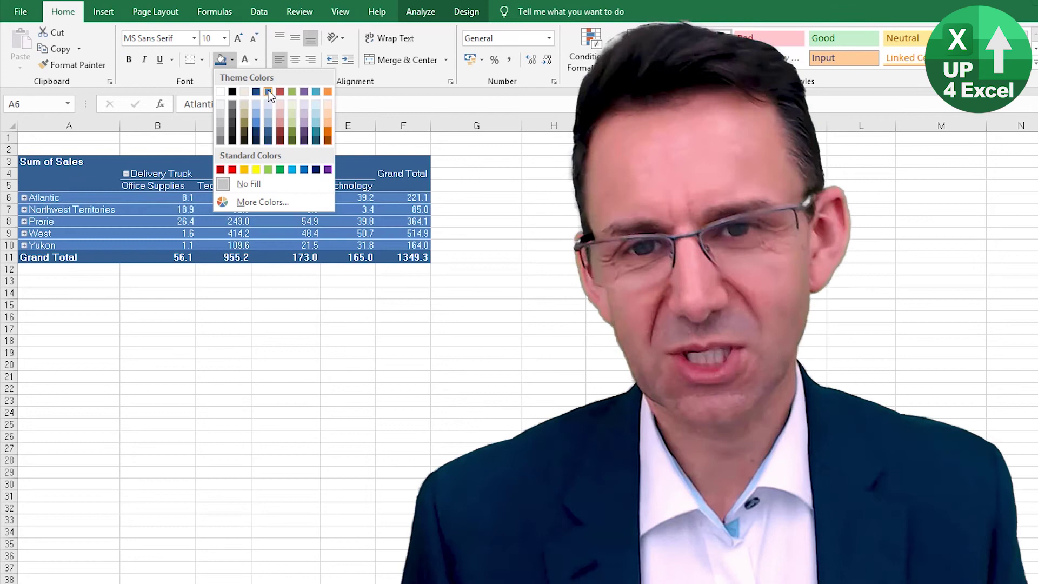
left_click(242, 63)
key("ctrl+b")
- Expand every region to its customer segments and shade all segment sales values with a blue-to-red colour scale
right_click(78, 216)
mouse_move(132, 335)
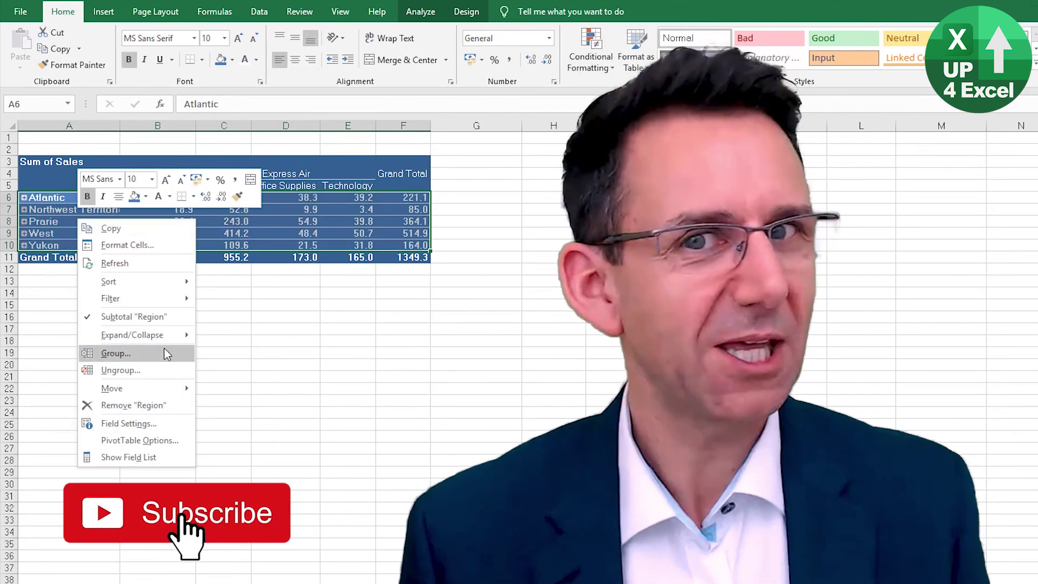
left_click(264, 369)
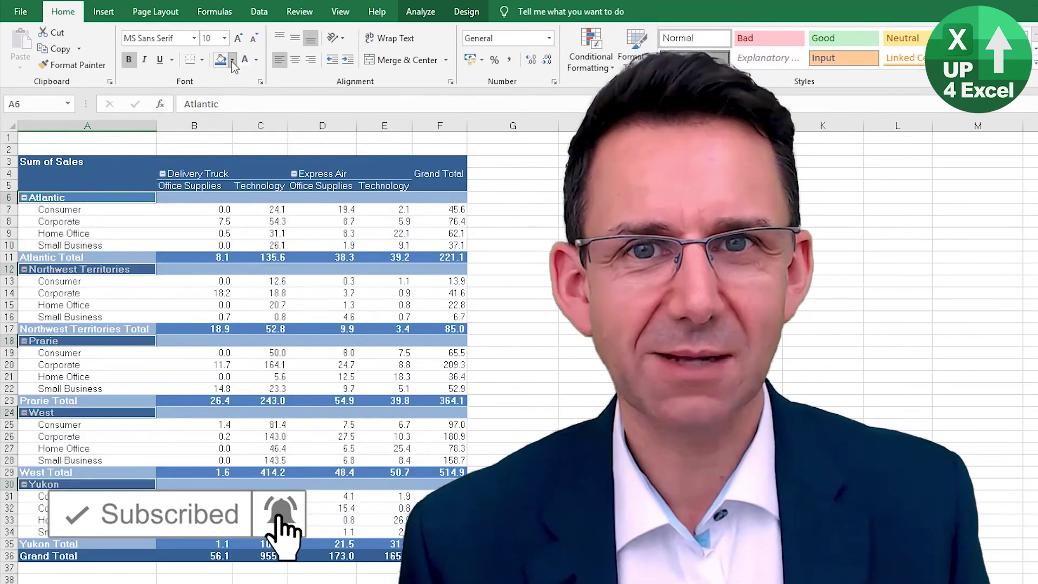
left_click(231, 60)
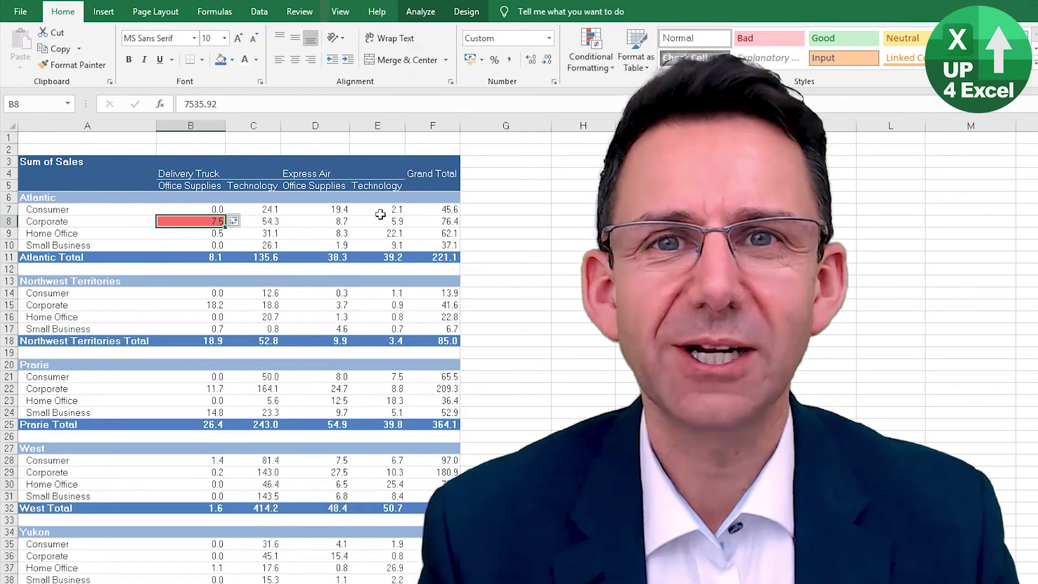
left_click(236, 220)
left_click(260, 289)
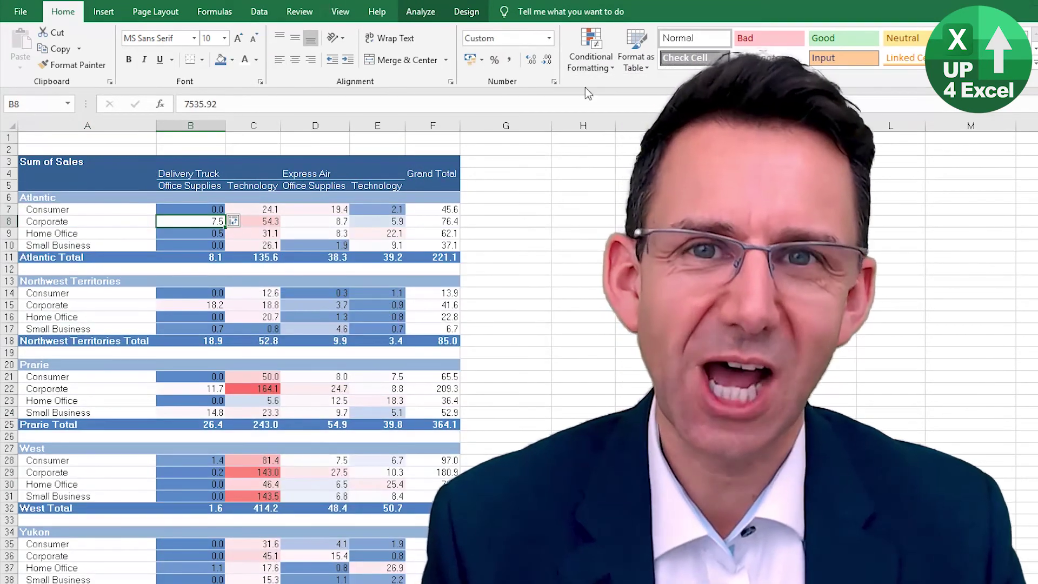
left_click(590, 58)
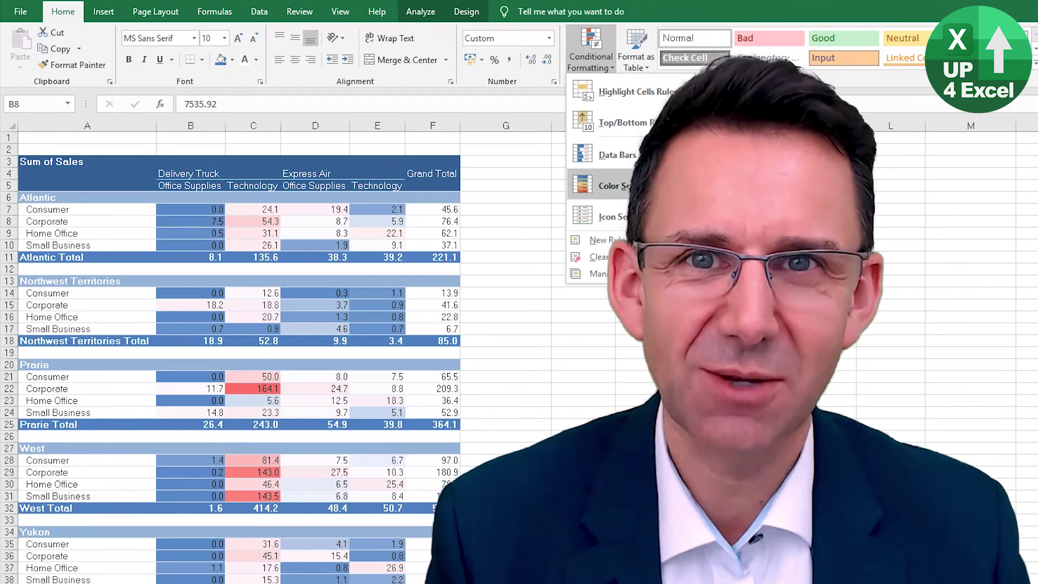